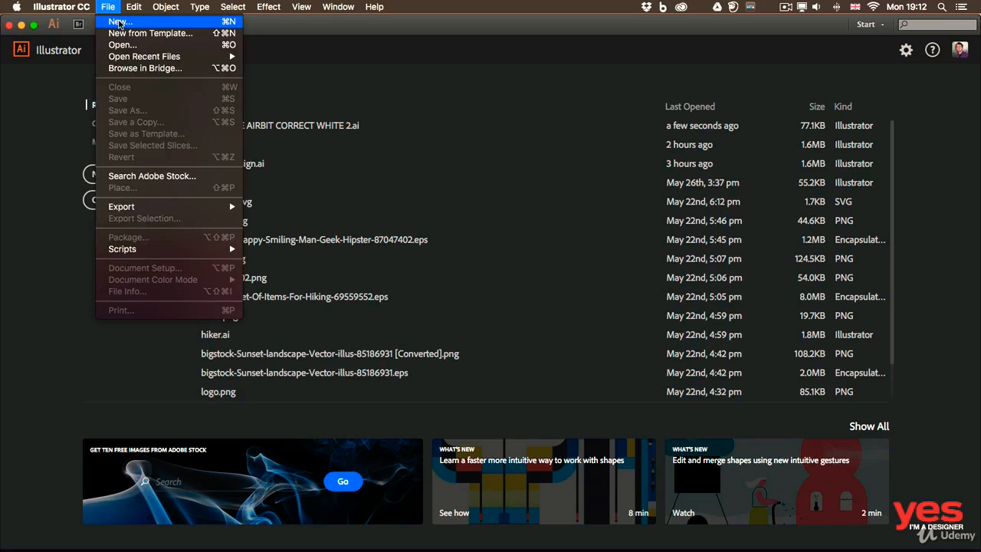
Create a new document with the Print profile, A4 size and landscape orientation, and fit the artboard in the window.
{"action": "left_click", "coordinate": [120, 24]}
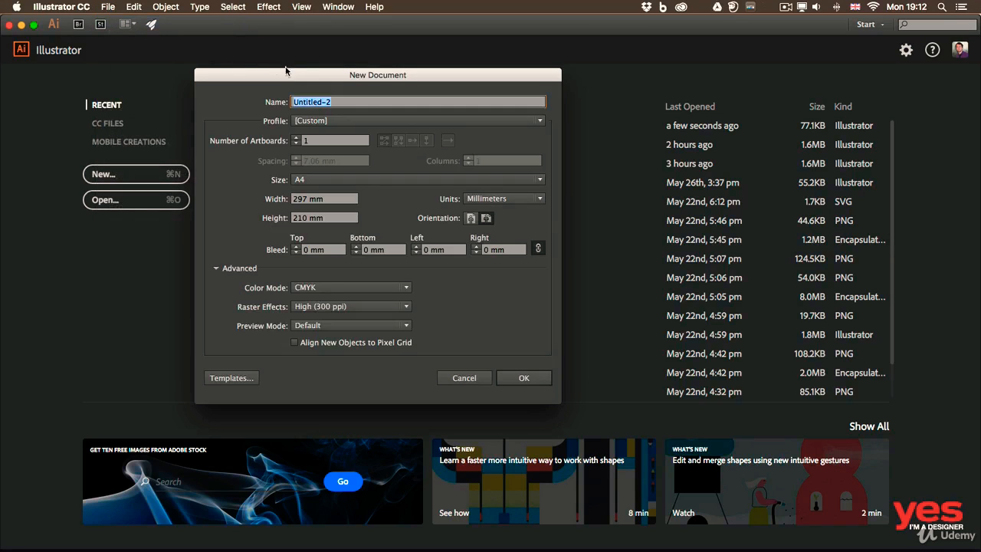
{"action": "left_click_drag", "start_coordinate": [299, 79], "coordinate": [336, 78]}
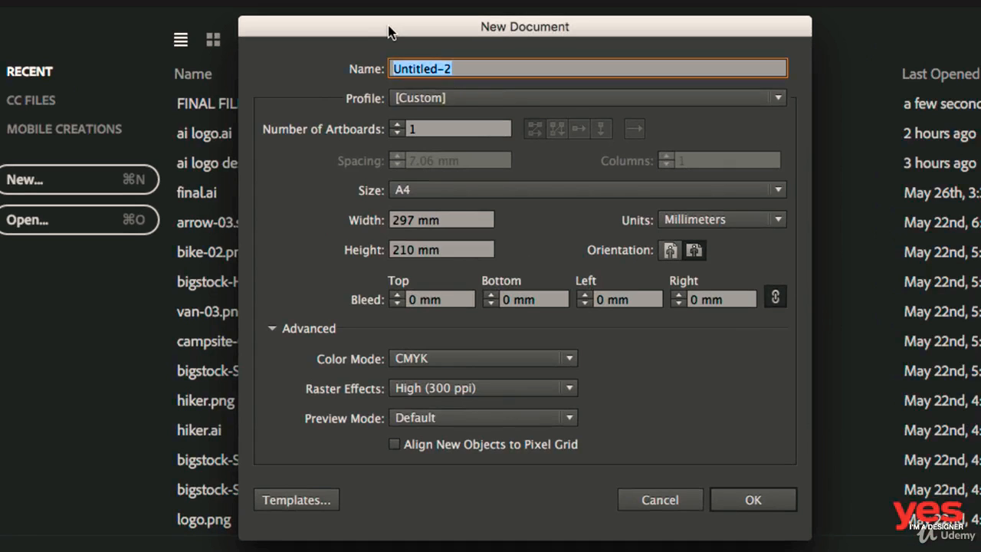
{"action": "left_click", "coordinate": [431, 99]}
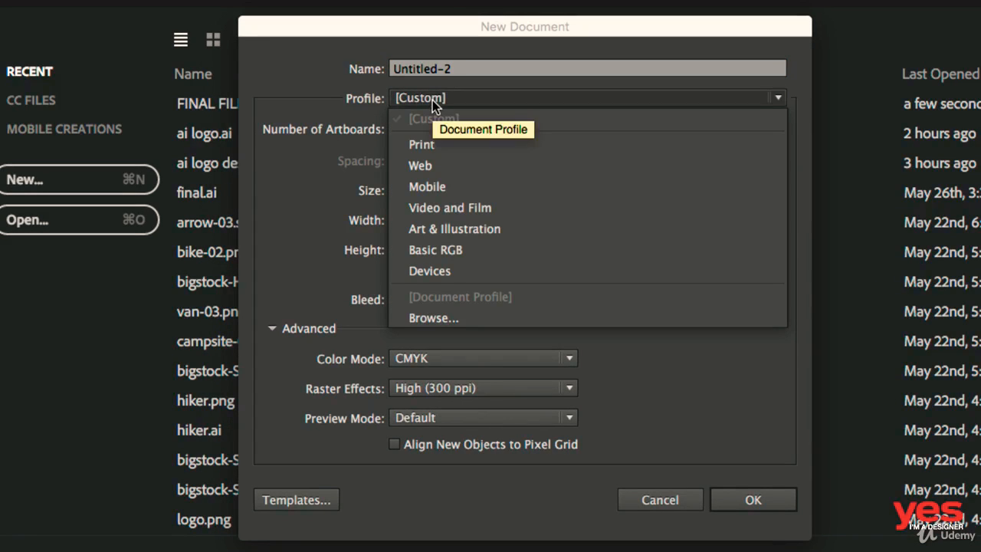
{"action": "left_click", "coordinate": [447, 146]}
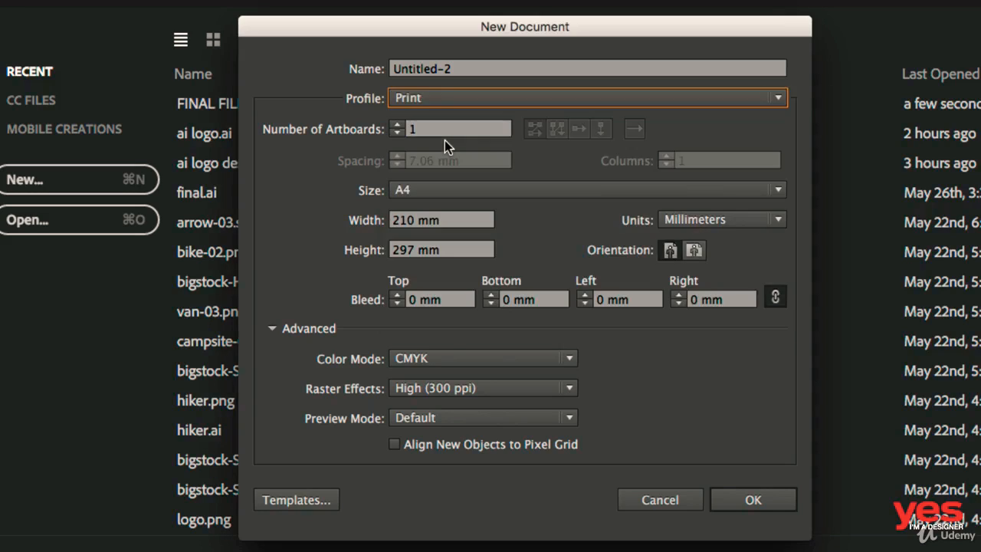
{"action": "left_click", "coordinate": [437, 192]}
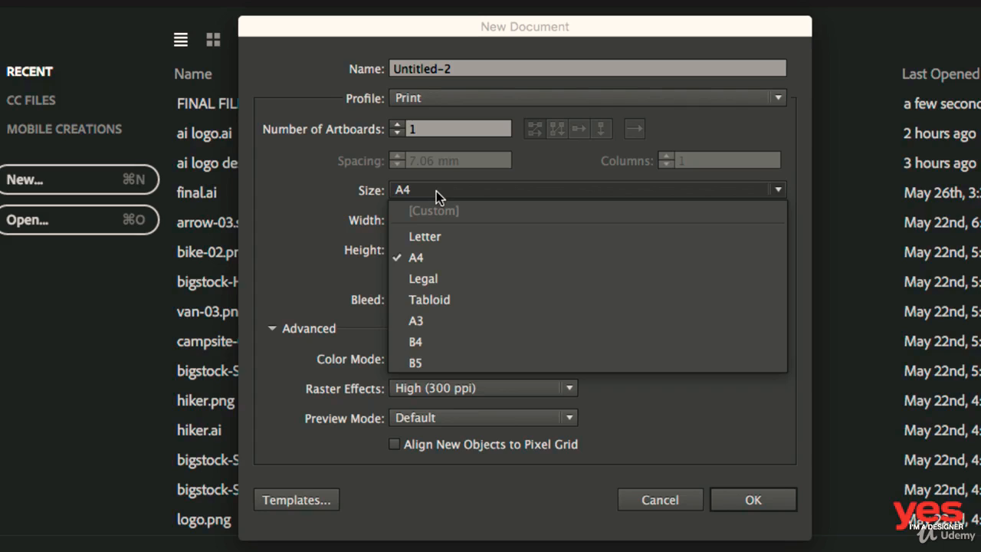
{"action": "left_click", "coordinate": [436, 191]}
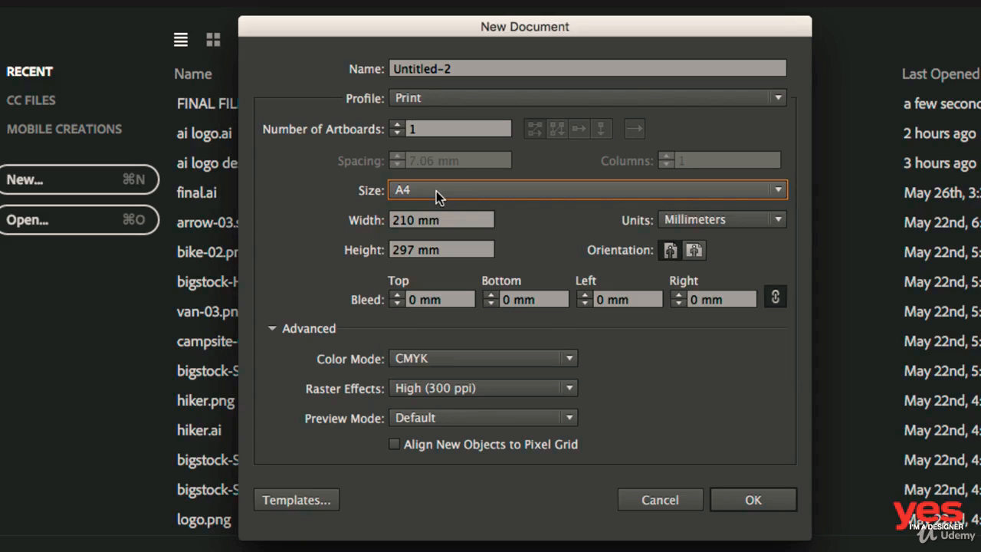
{"action": "left_click", "coordinate": [695, 252]}
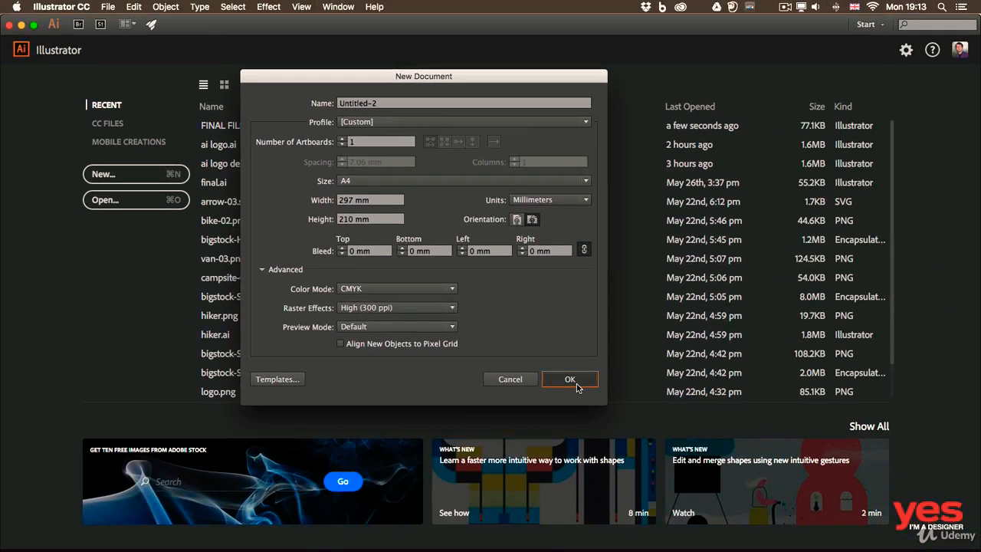
{"action": "left_click", "coordinate": [570, 380]}
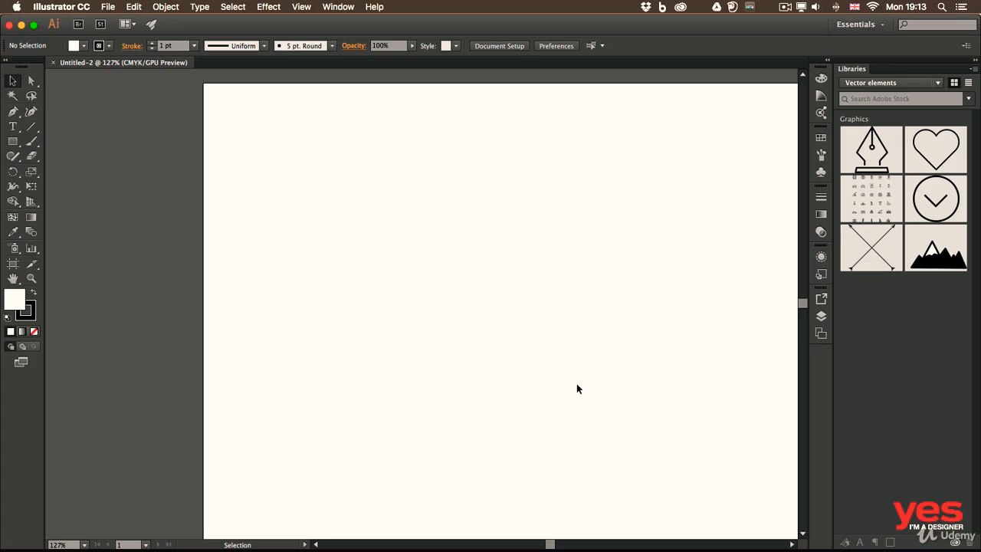
{"action": "key", "text": "super+0"}
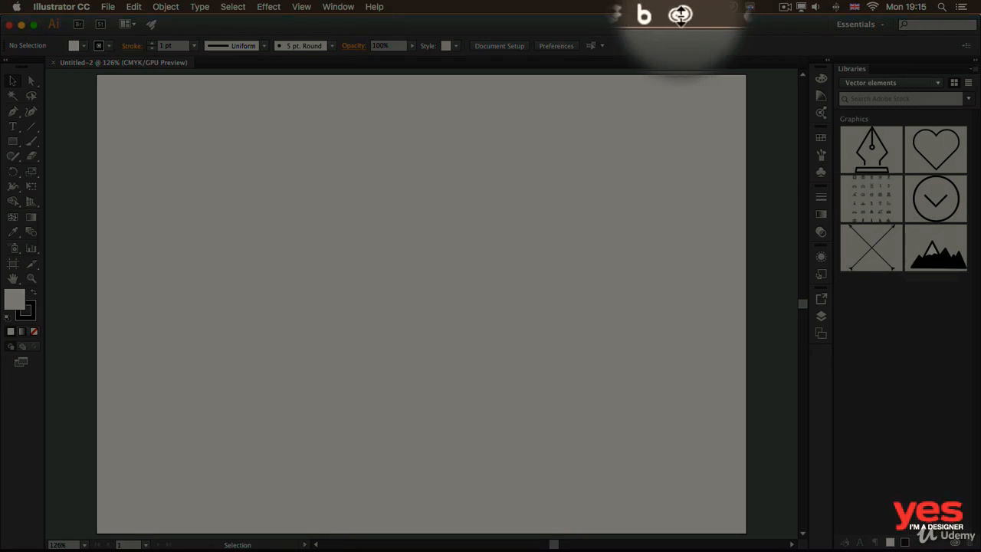
In Creative Cloud, browse the market's pen assets and add the round purple Pen icon to the Vector elements library.
{"action": "left_click", "coordinate": [678, 14]}
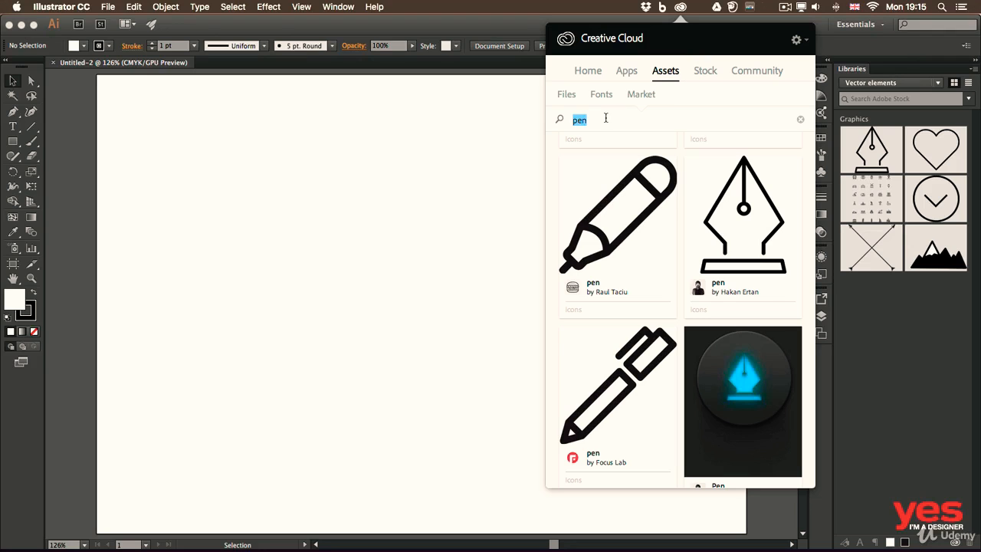
{"action": "scroll", "coordinate": [694, 199], "scroll_direction": "down", "scroll_amount": 5}
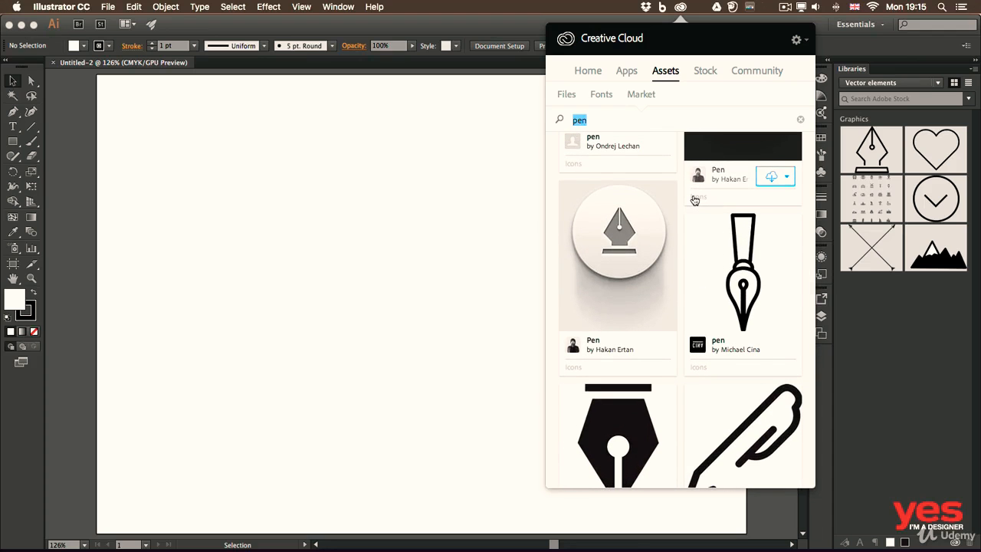
{"action": "scroll", "coordinate": [694, 199], "scroll_direction": "down", "scroll_amount": 5}
{"action": "scroll", "coordinate": [694, 200], "scroll_direction": "down", "scroll_amount": 2}
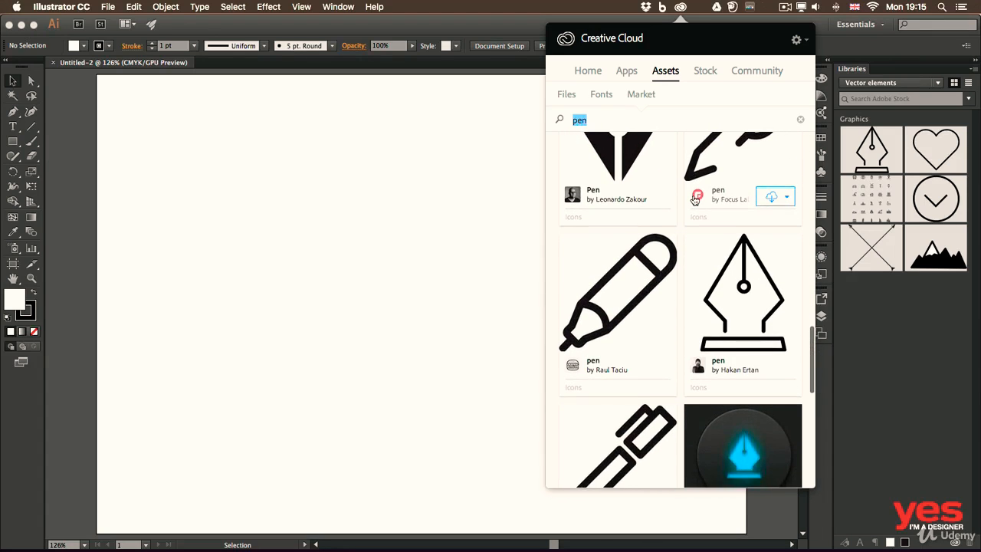
{"action": "scroll", "coordinate": [694, 201], "scroll_direction": "up", "scroll_amount": 3}
{"action": "scroll", "coordinate": [694, 201], "scroll_direction": "down", "scroll_amount": 8}
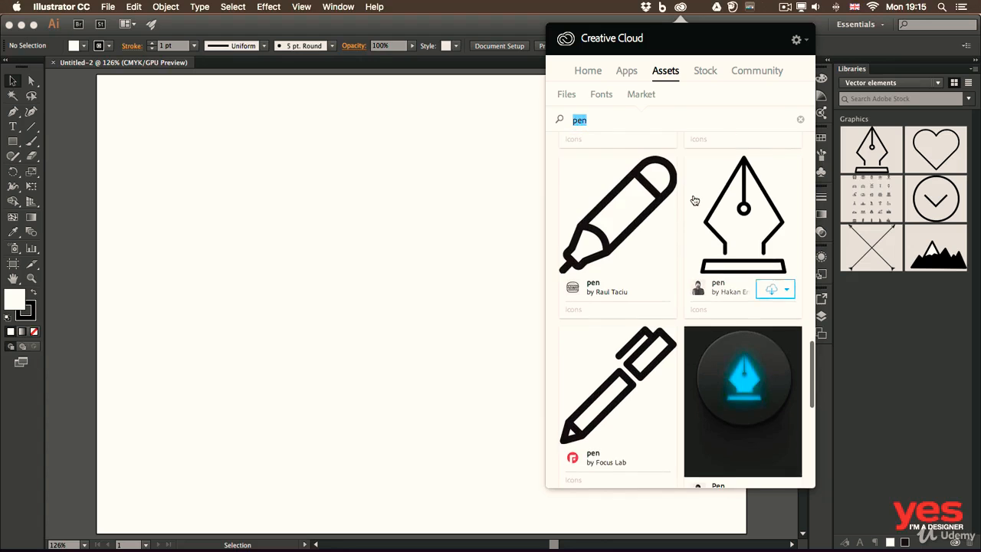
{"action": "scroll", "coordinate": [695, 201], "scroll_direction": "down", "scroll_amount": 10}
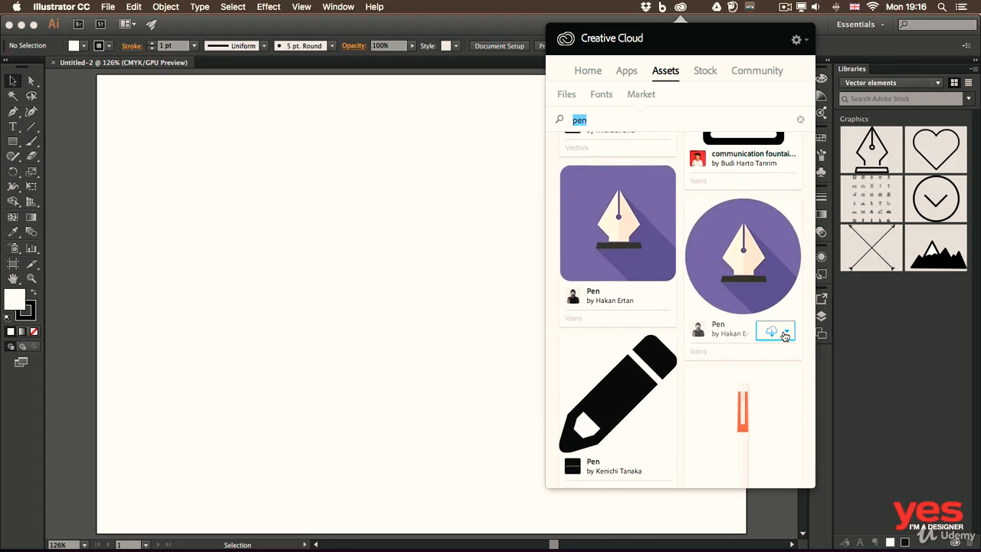
{"action": "left_click", "coordinate": [786, 332]}
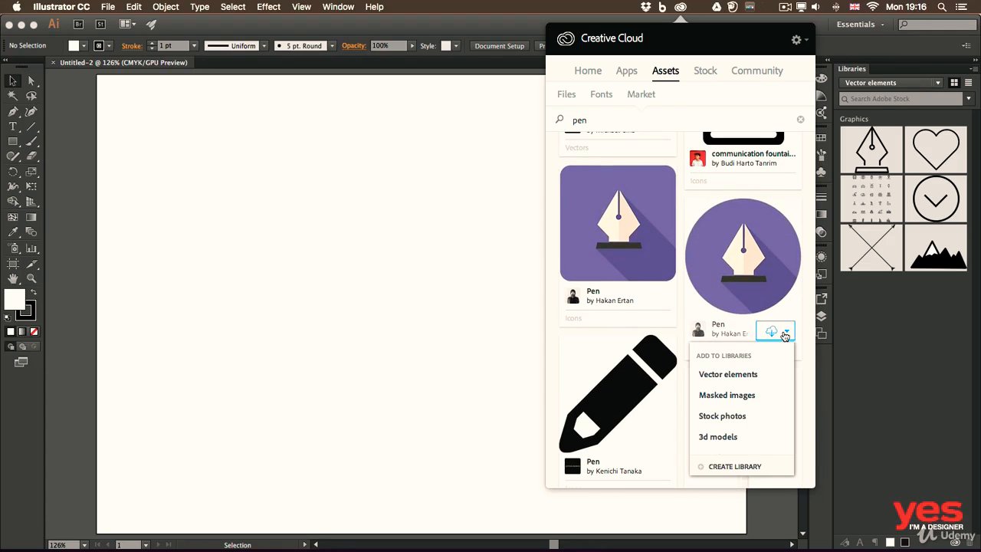
{"action": "left_click", "coordinate": [742, 375]}
{"action": "left_click", "coordinate": [918, 320]}
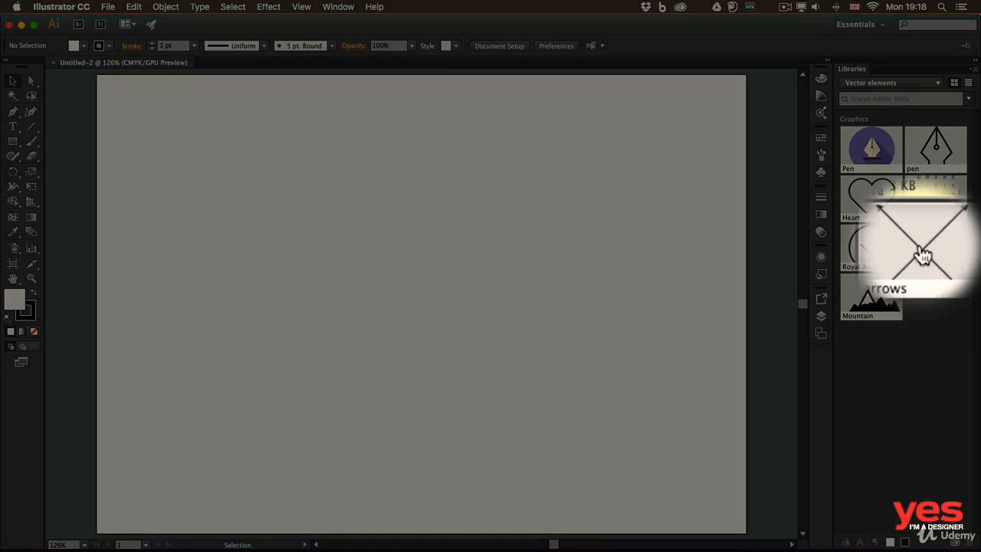
Place the crossed arrows graphic from the library near the artboard's centre and scale it proportionally to about 112 mm wide.
{"action": "left_click_drag", "start_coordinate": [923, 256], "coordinate": [415, 290]}
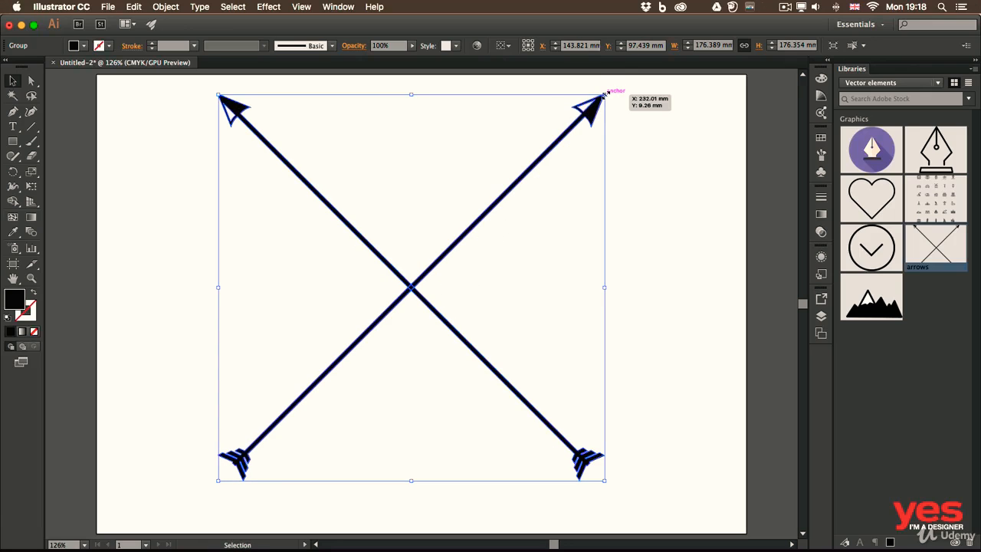
{"action": "left_click_drag", "start_coordinate": [604, 93], "coordinate": [463, 236]}
{"action": "left_click_drag", "start_coordinate": [427, 272], "coordinate": [499, 203]}
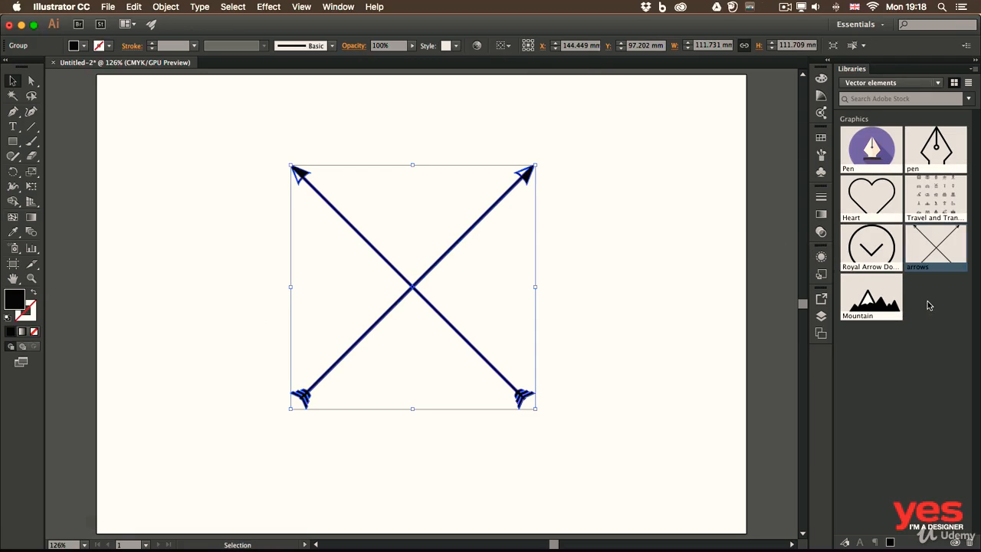
Place the Heart library graphic, scale it to about 52 mm wide and centre it in the upper gap of the crossed arrows.
{"action": "left_click_drag", "start_coordinate": [877, 195], "coordinate": [596, 222]}
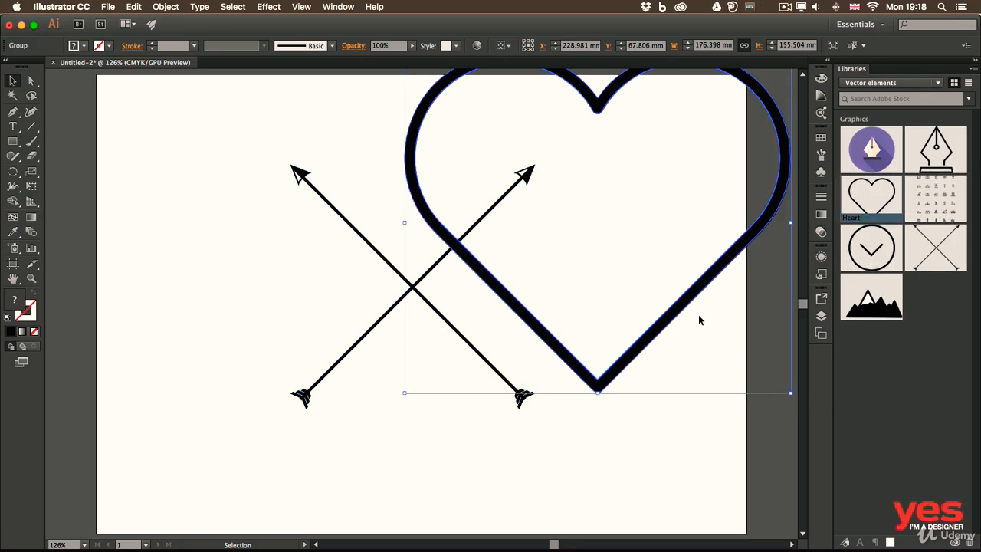
{"action": "left_click_drag", "start_coordinate": [685, 302], "coordinate": [599, 362]}
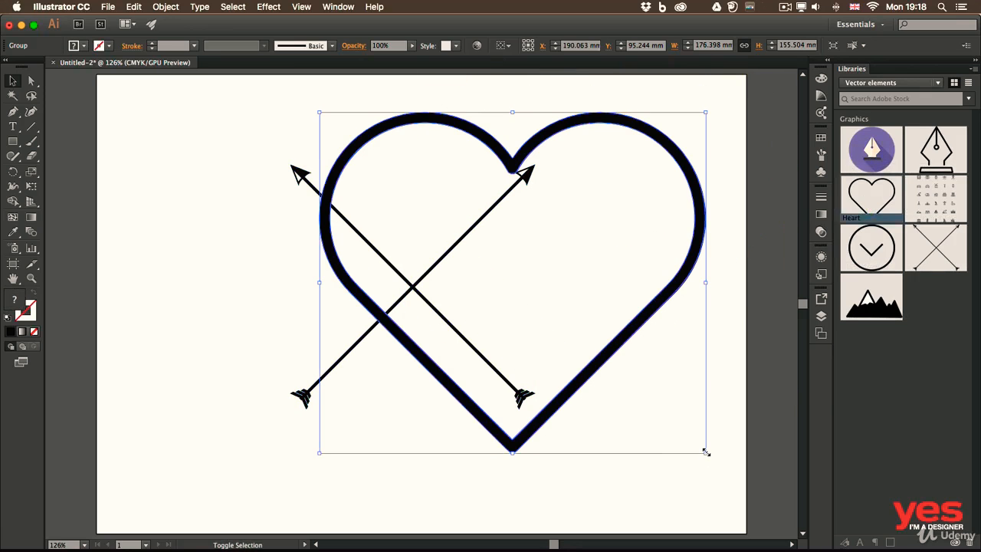
{"action": "left_click_drag", "start_coordinate": [706, 452], "coordinate": [433, 264]}
{"action": "left_click_drag", "start_coordinate": [421, 129], "coordinate": [461, 157]}
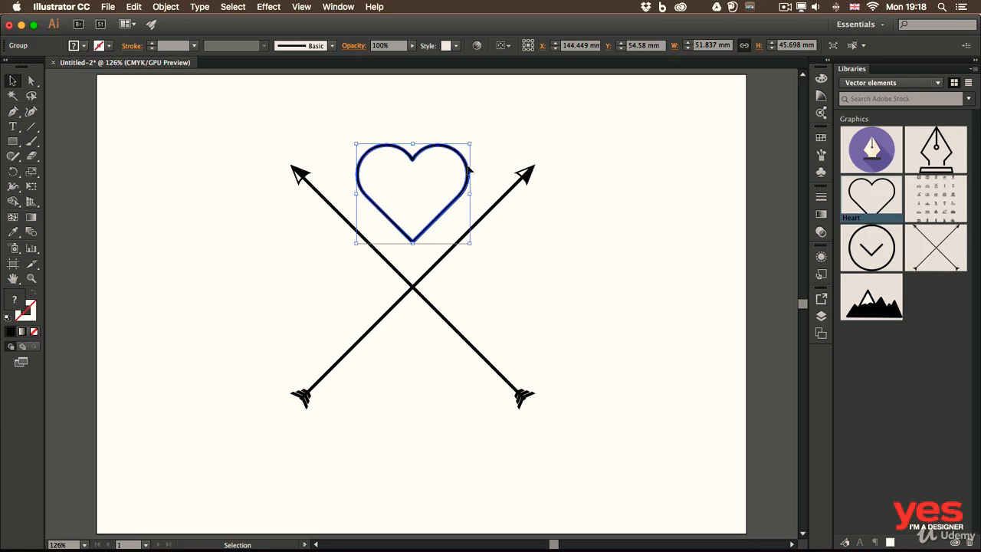
{"action": "left_click", "coordinate": [581, 243]}
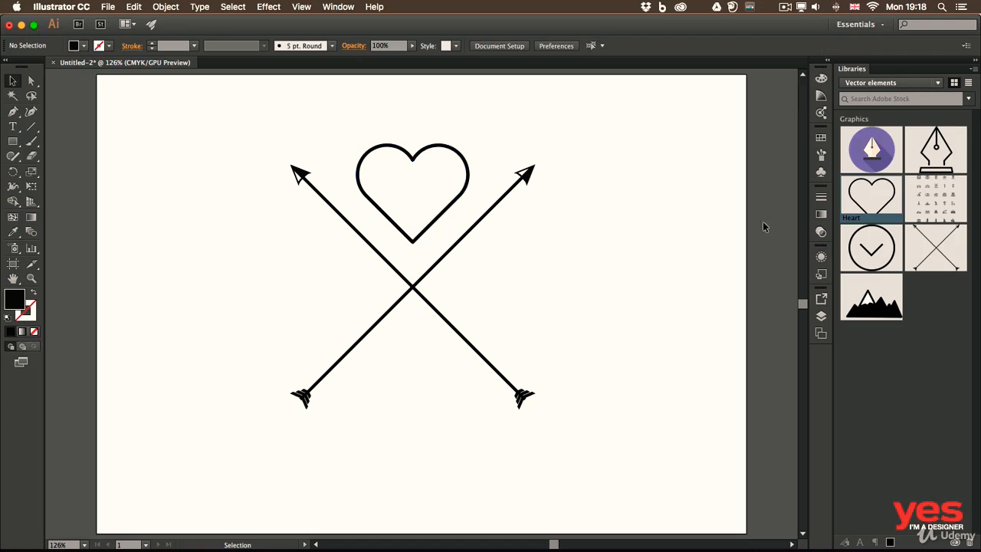
Place the black outline pen graphic from the library, scaled down and centred in the lower gap of the crossed arrows.
{"action": "left_click_drag", "start_coordinate": [935, 149], "coordinate": [618, 237]}
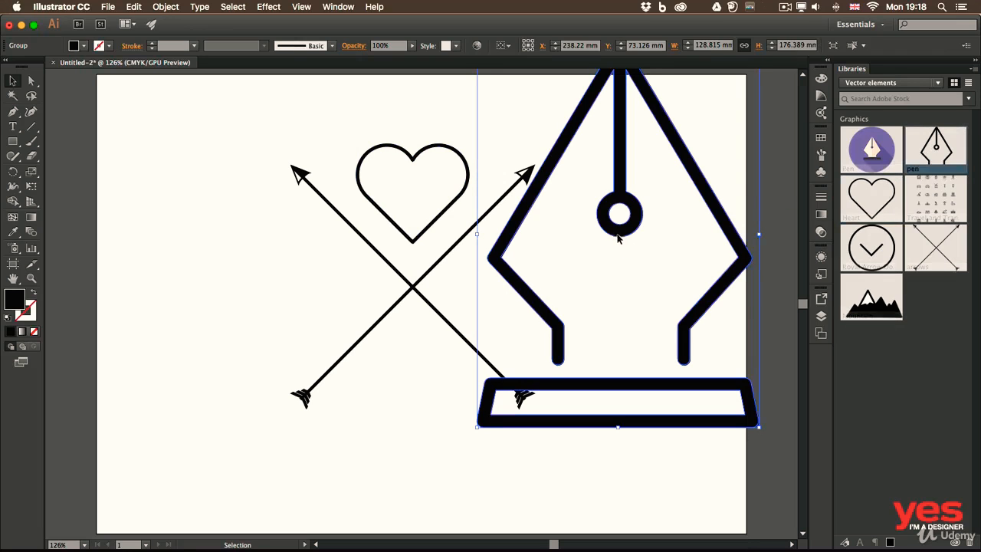
{"action": "left_click_drag", "start_coordinate": [666, 369], "coordinate": [429, 406]}
{"action": "left_click", "coordinate": [606, 313]}
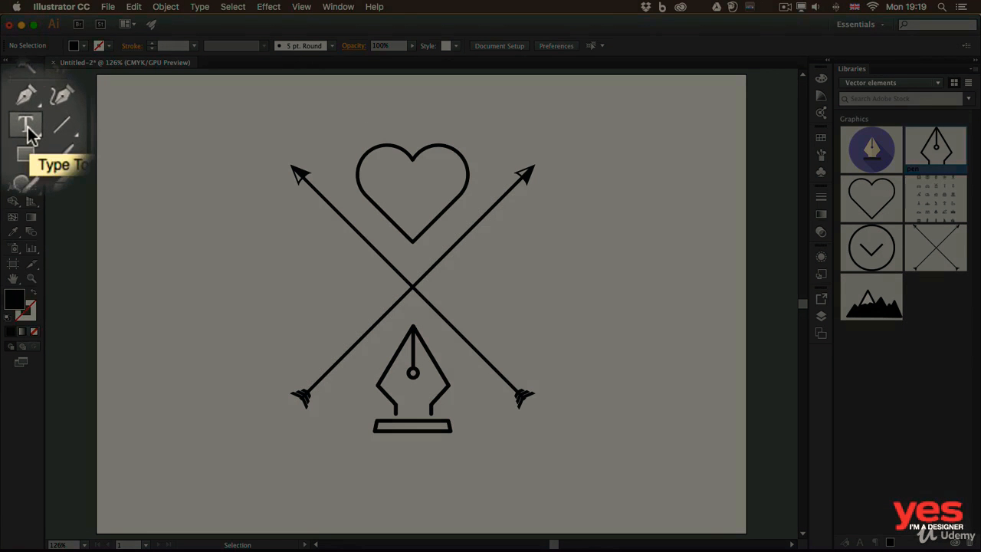
Add the point text "A" in Futura PT Heavy on the empty area left of the crossed arrows.
{"action": "key", "text": "t"}
{"action": "left_click", "coordinate": [13, 128]}
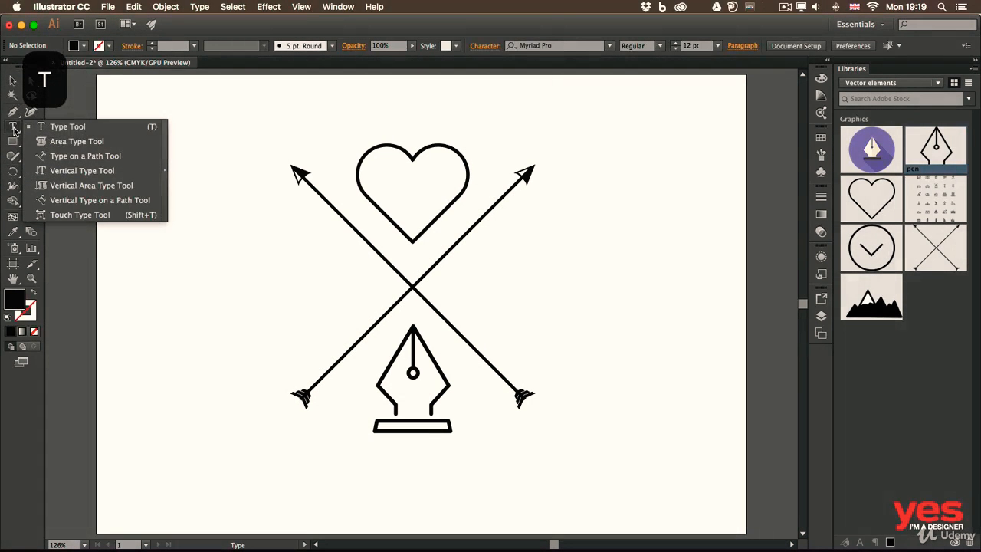
{"action": "left_click", "coordinate": [54, 127]}
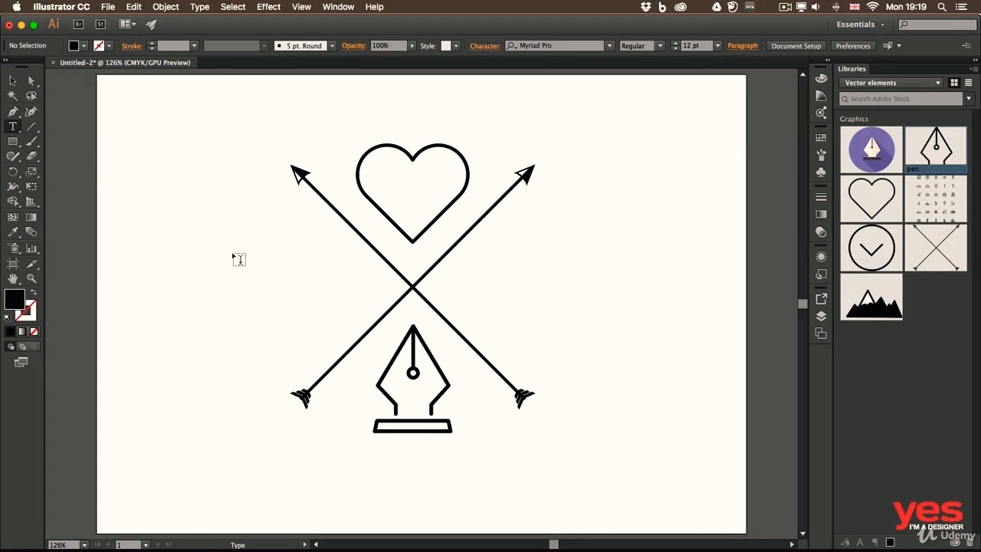
{"action": "left_click", "coordinate": [204, 261]}
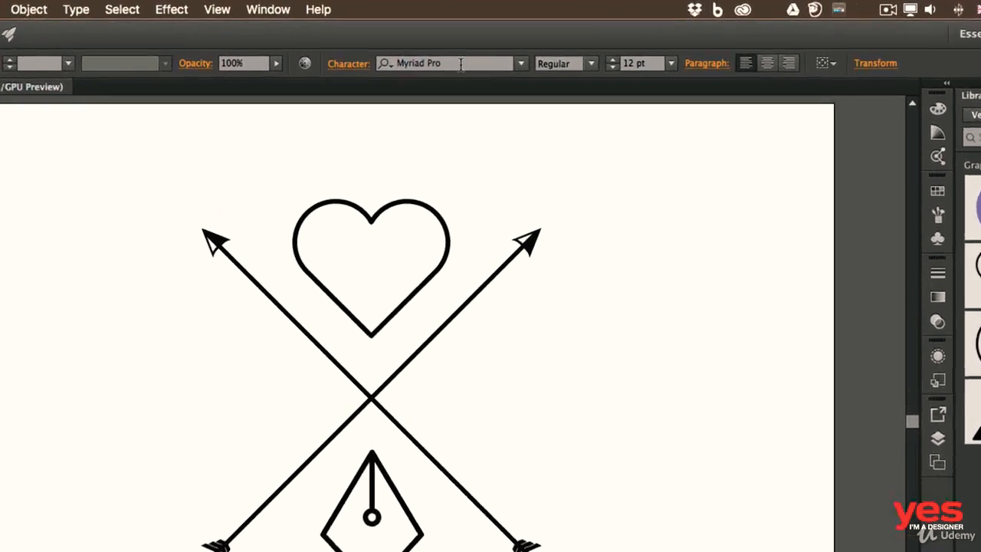
{"action": "left_click", "coordinate": [418, 44]}
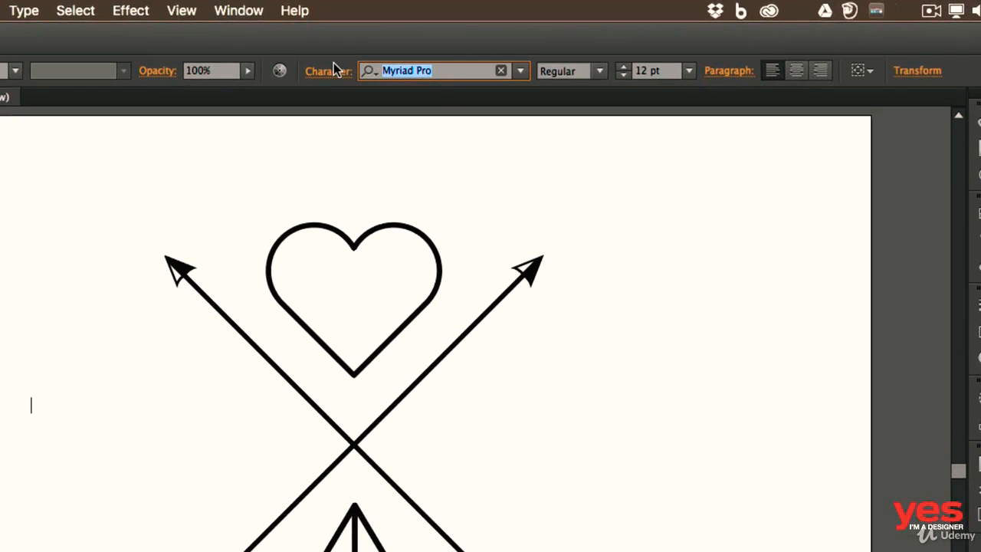
{"action": "type", "text": "futu"}
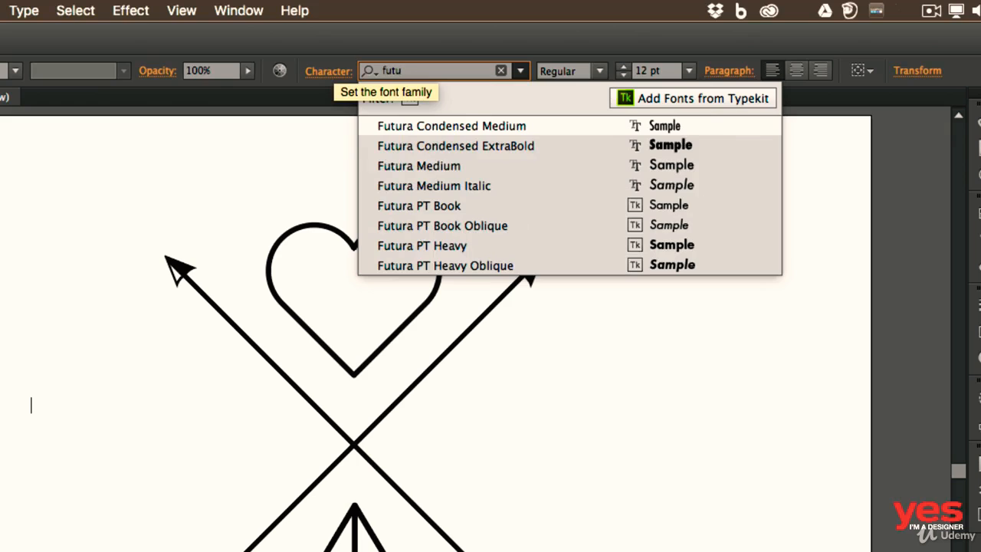
{"action": "left_click", "coordinate": [492, 245]}
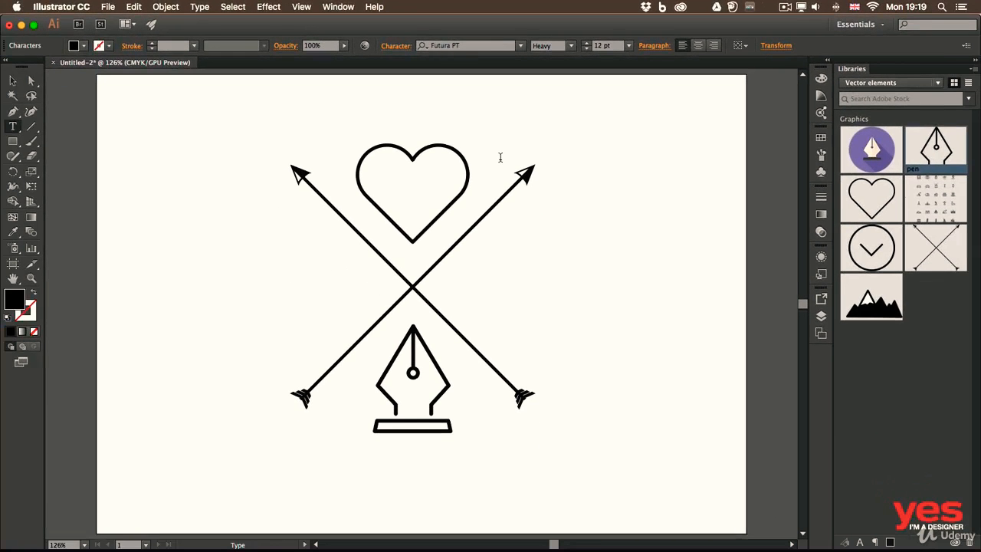
{"action": "type", "text": "A"}
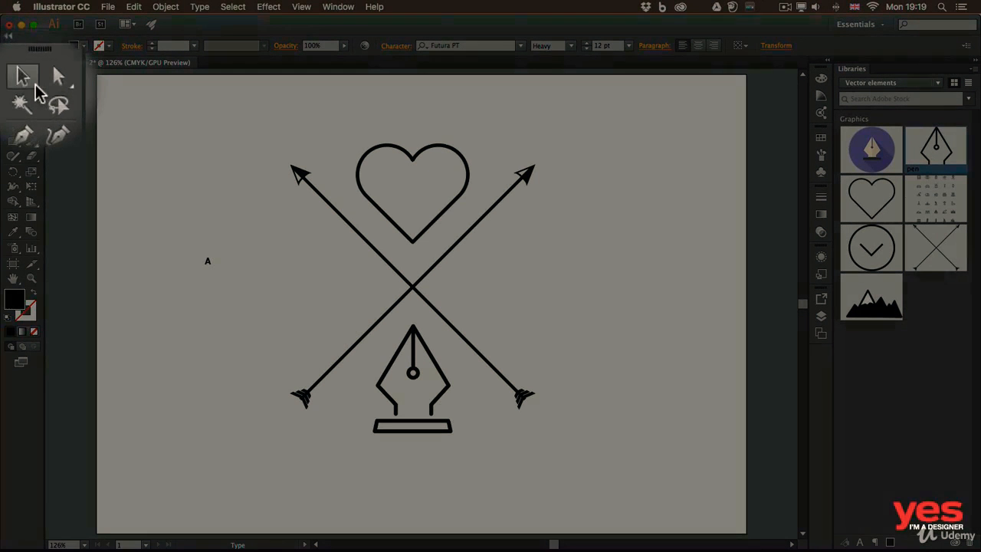
Scale the letter A up to about 104 pt and move it into the left gap of the crossed arrows.
{"action": "left_click", "coordinate": [14, 81]}
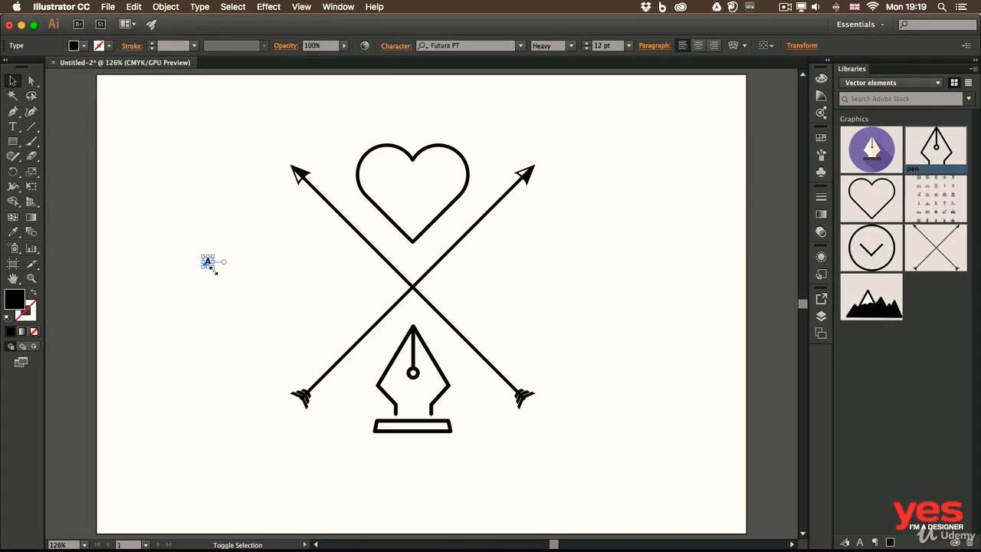
{"action": "left_click_drag", "start_coordinate": [212, 268], "coordinate": [291, 349]}
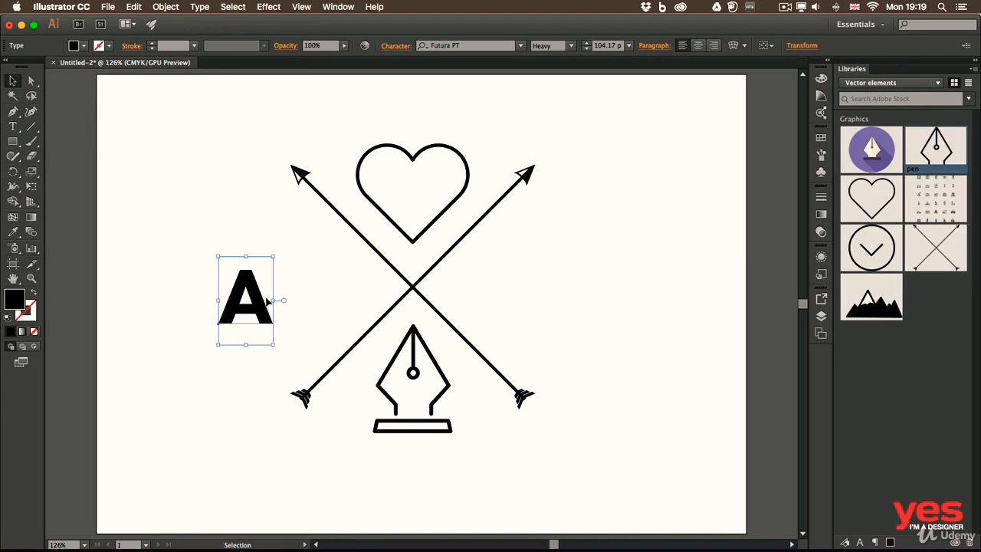
{"action": "left_click_drag", "start_coordinate": [258, 299], "coordinate": [324, 287]}
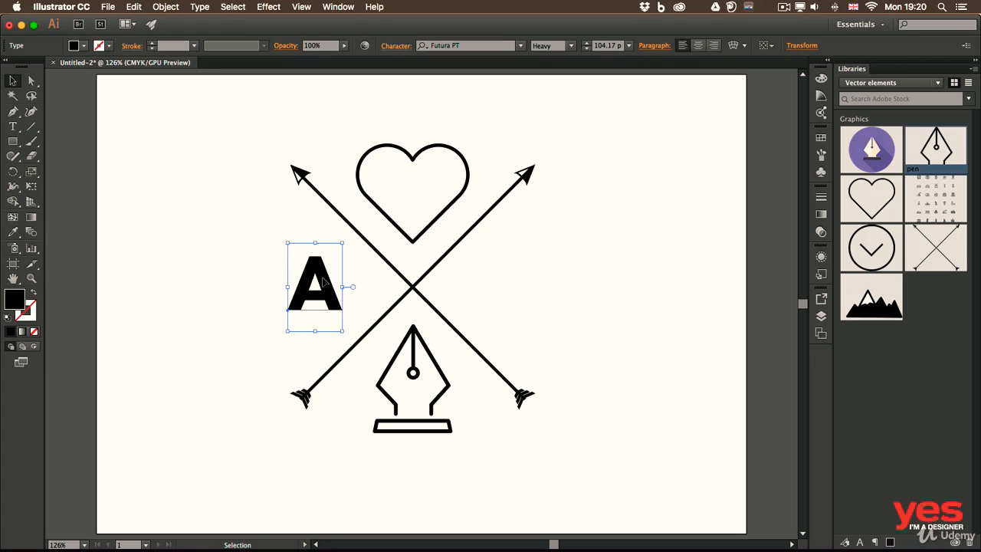
Copy the letter A into the right gap of the crossed arrows and change the copy to a centred "i".
{"action": "key", "text": "alt"}
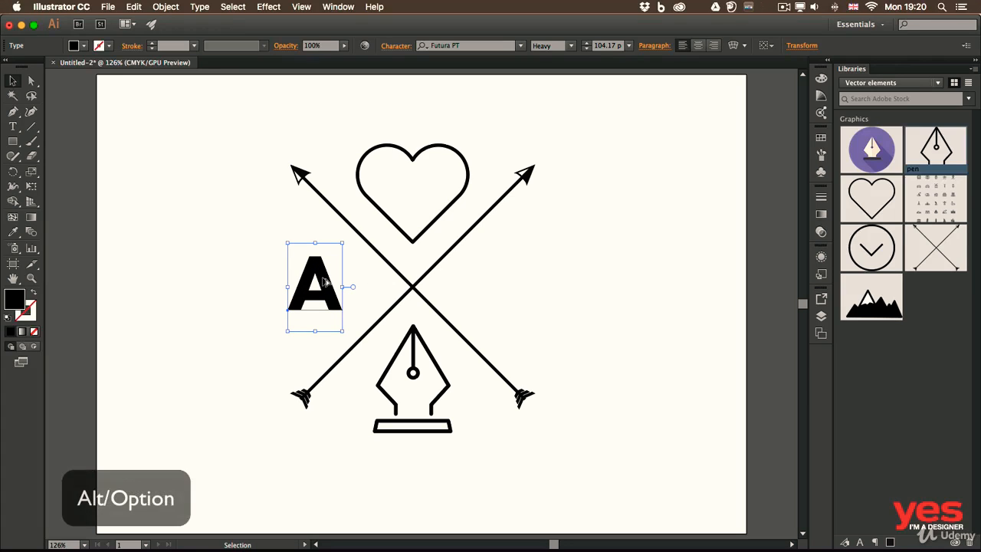
{"action": "left_click_drag", "start_coordinate": [323, 282], "coordinate": [521, 282]}
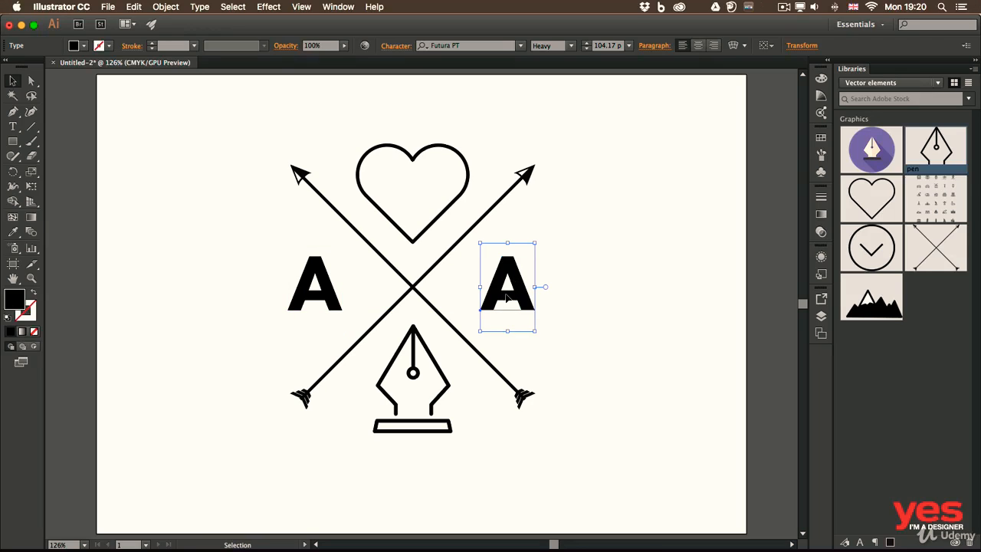
{"action": "double_click", "coordinate": [505, 298]}
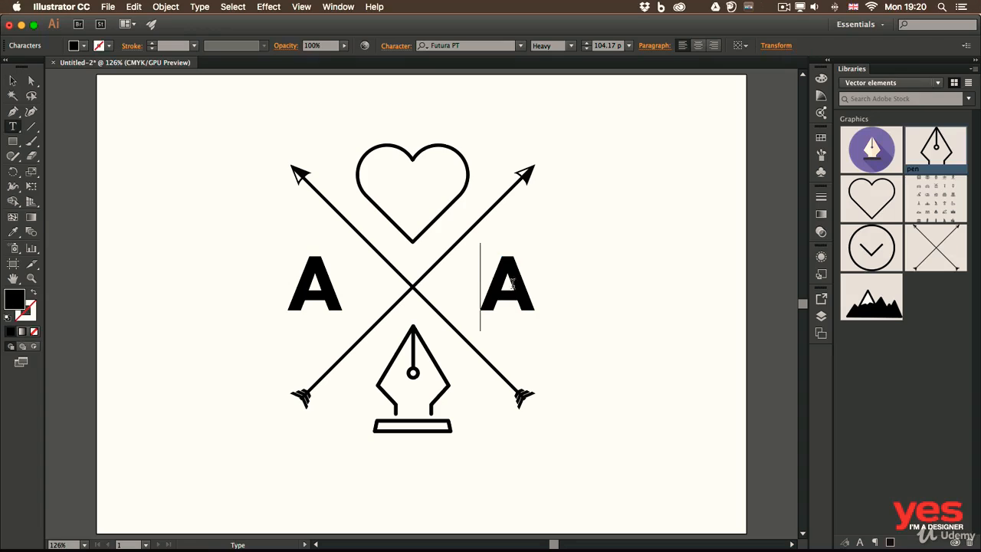
{"action": "double_click", "coordinate": [488, 278]}
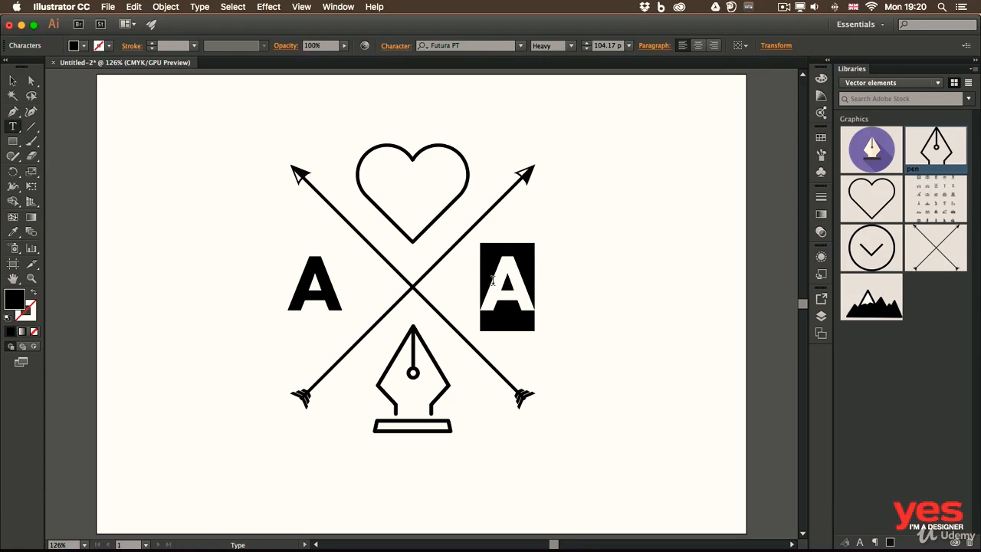
{"action": "type", "text": "i"}
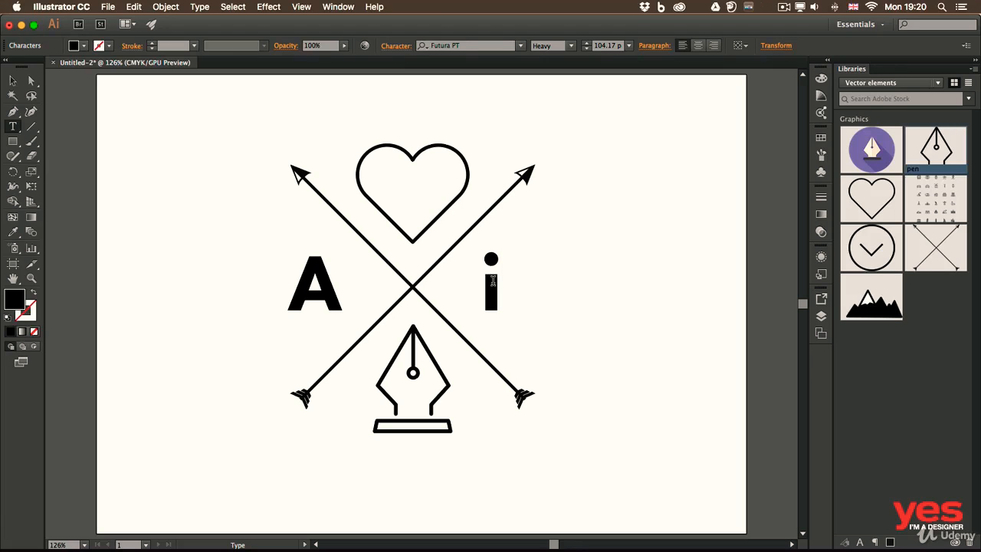
{"action": "key", "text": "Escape"}
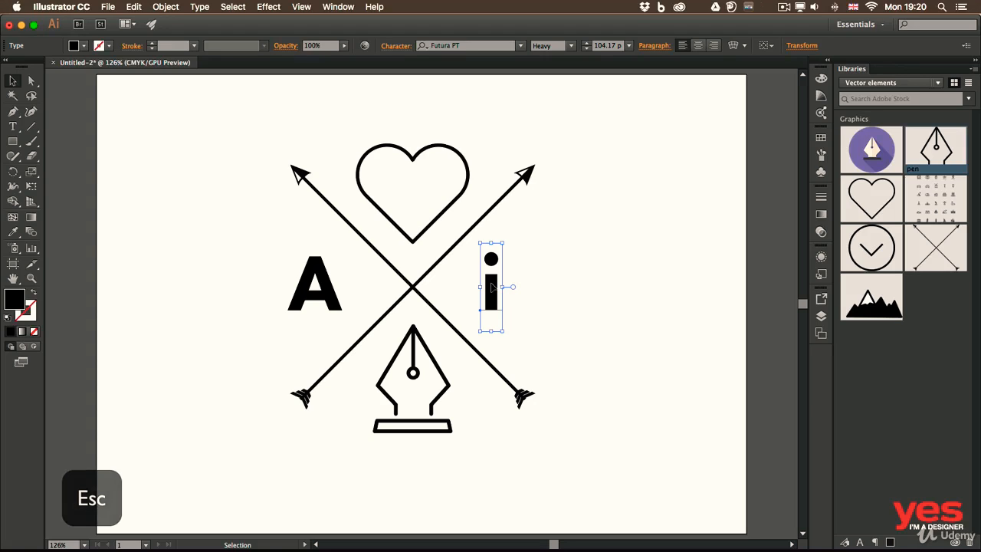
{"action": "left_click_drag", "start_coordinate": [494, 286], "coordinate": [509, 287]}
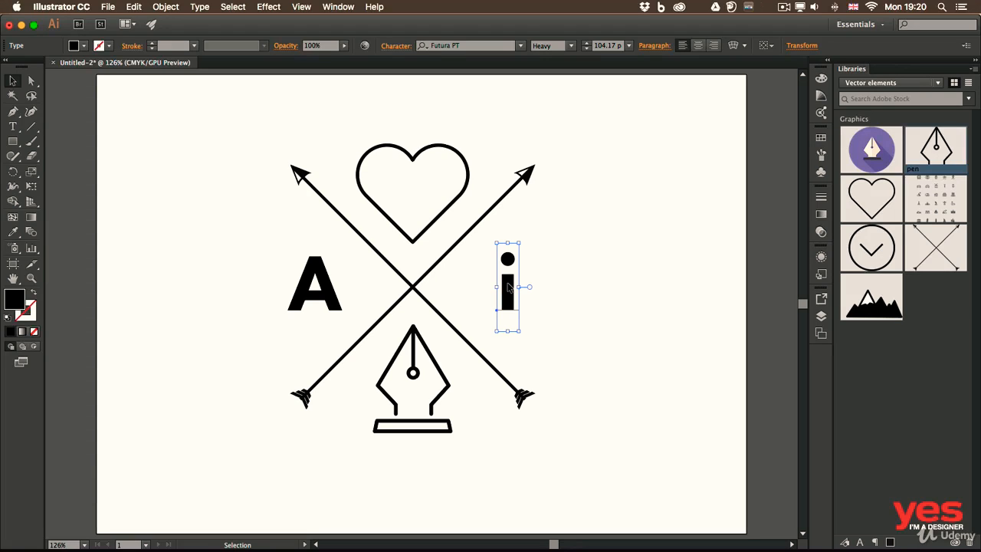
Copy the letter i below the pen graphic and replace the copy's text with "SINCE 1987".
{"action": "left_click_drag", "start_coordinate": [507, 287], "coordinate": [393, 468]}
{"action": "key", "text": "t"}
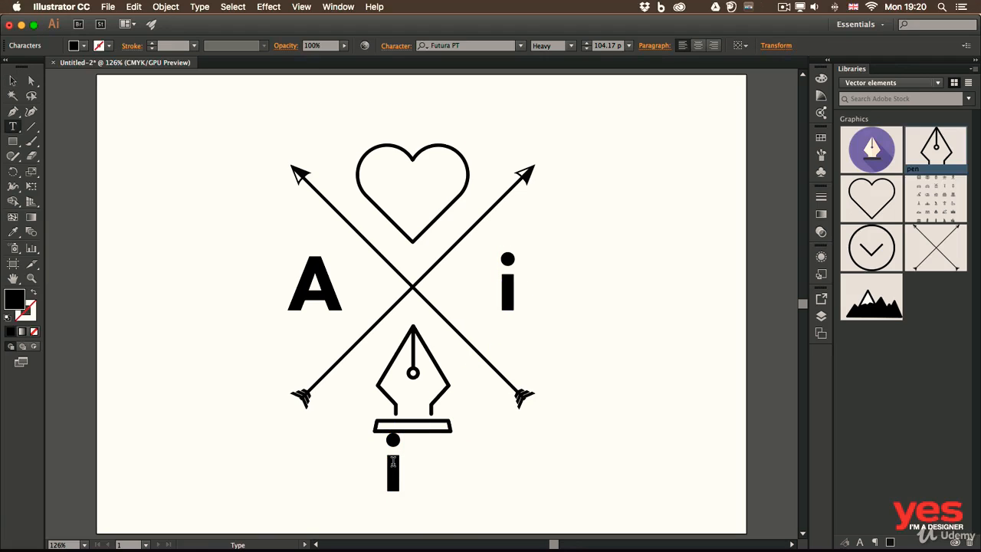
{"action": "left_click", "coordinate": [392, 462]}
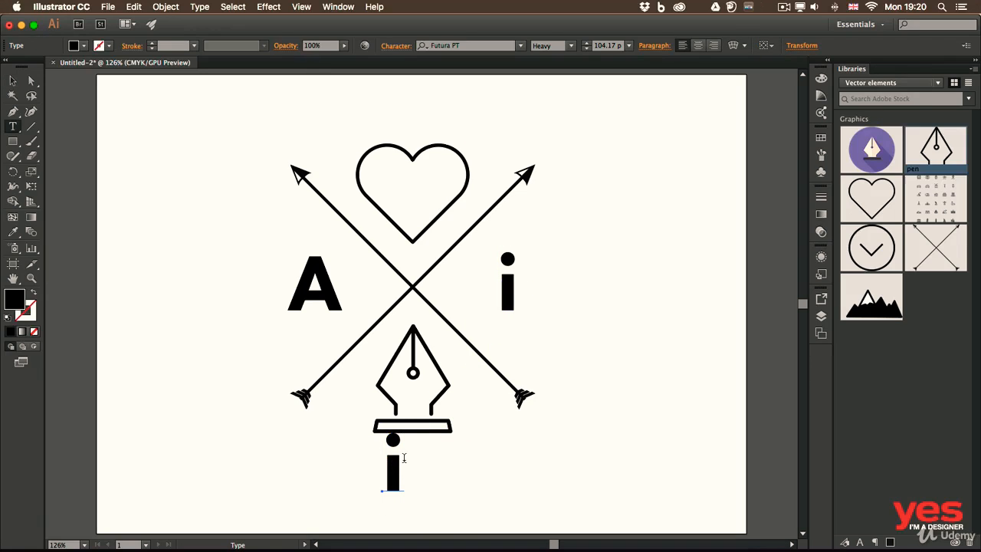
{"action": "left_click_drag", "start_coordinate": [405, 458], "coordinate": [373, 456]}
{"action": "type", "text": "A"}
{"action": "key", "text": "BackSpace"}
{"action": "type", "text": "S"}
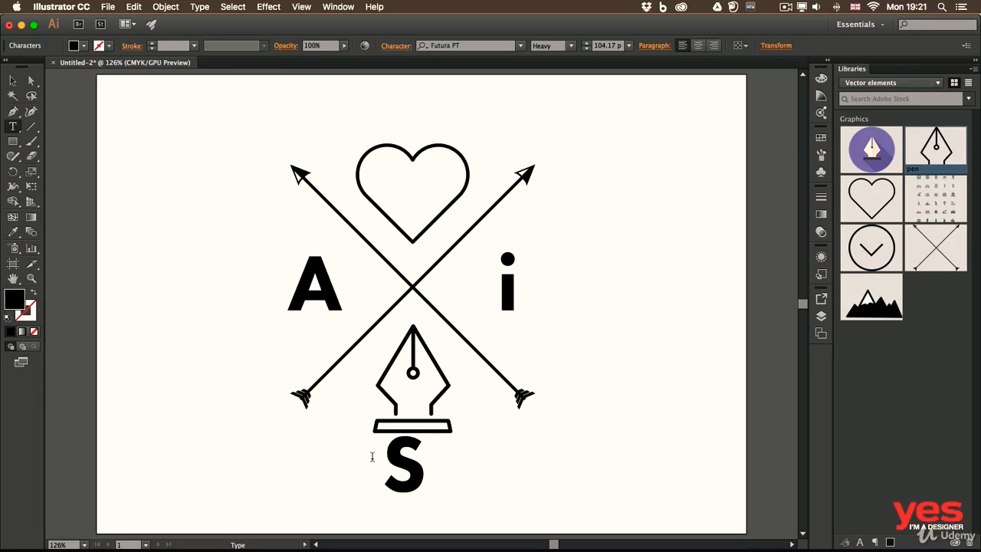
{"action": "type", "text": "INCE 1987"}
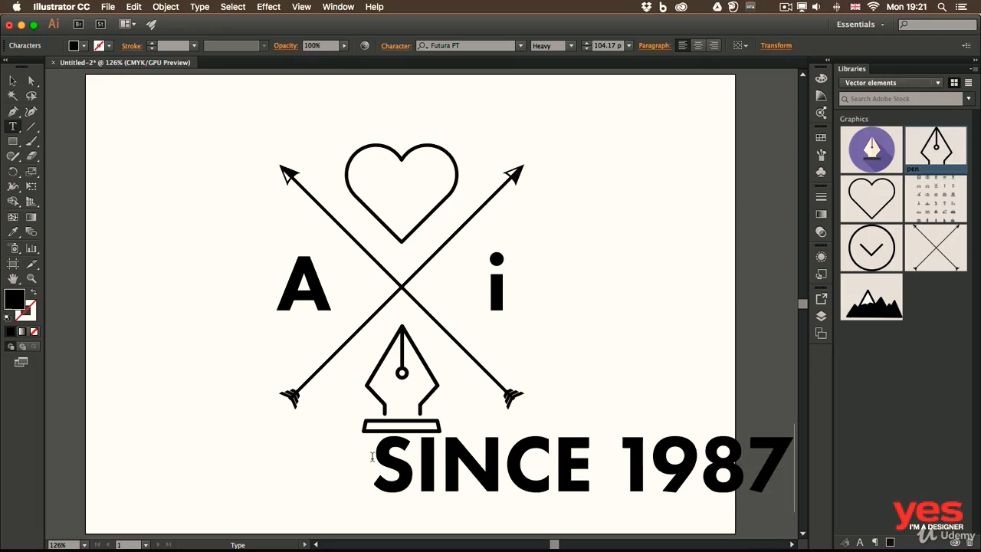
{"action": "key", "text": "Escape"}
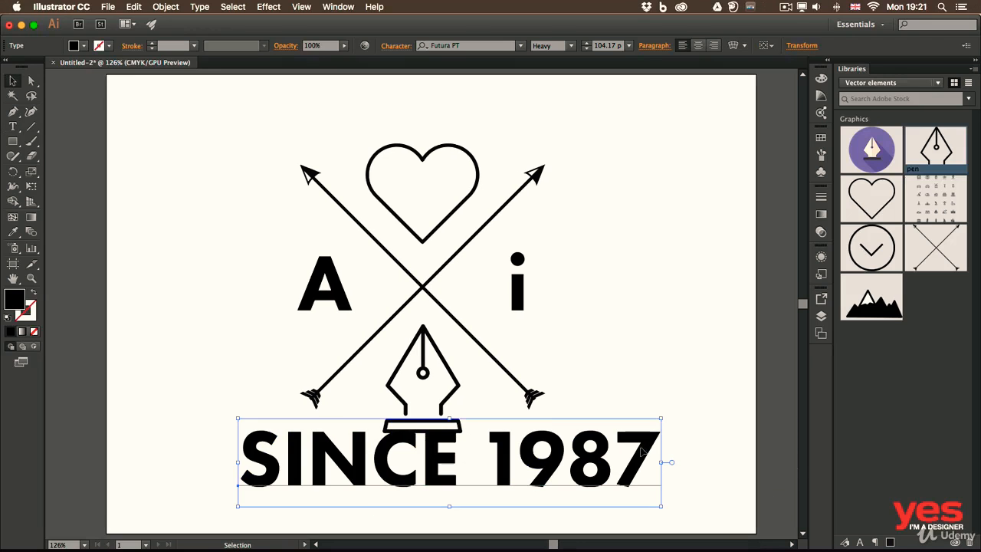
Change the font style of the whole "SINCE 1987" text to Futura PT Book.
{"action": "double_click", "coordinate": [650, 446]}
{"action": "left_click_drag", "start_coordinate": [650, 447], "coordinate": [239, 434]}
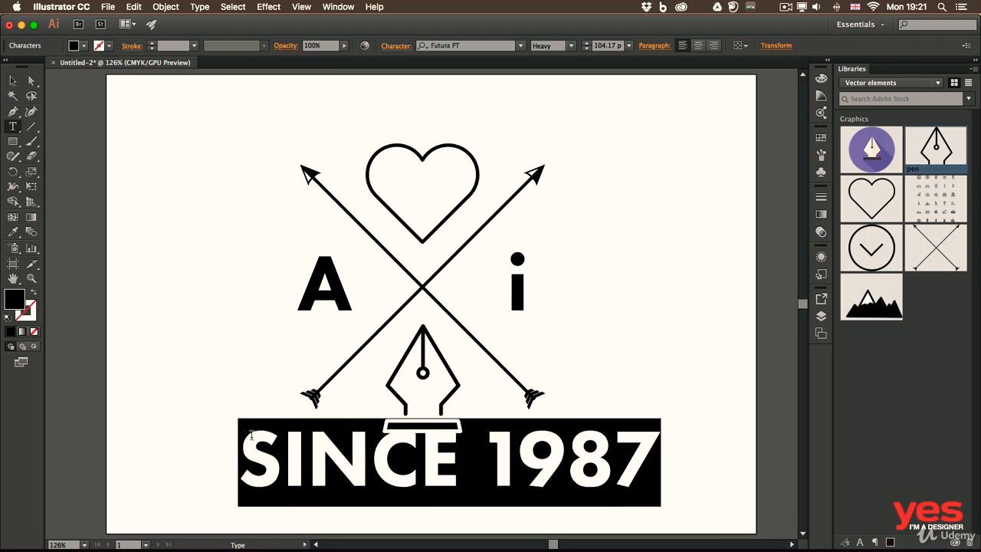
{"action": "left_click", "coordinate": [569, 46]}
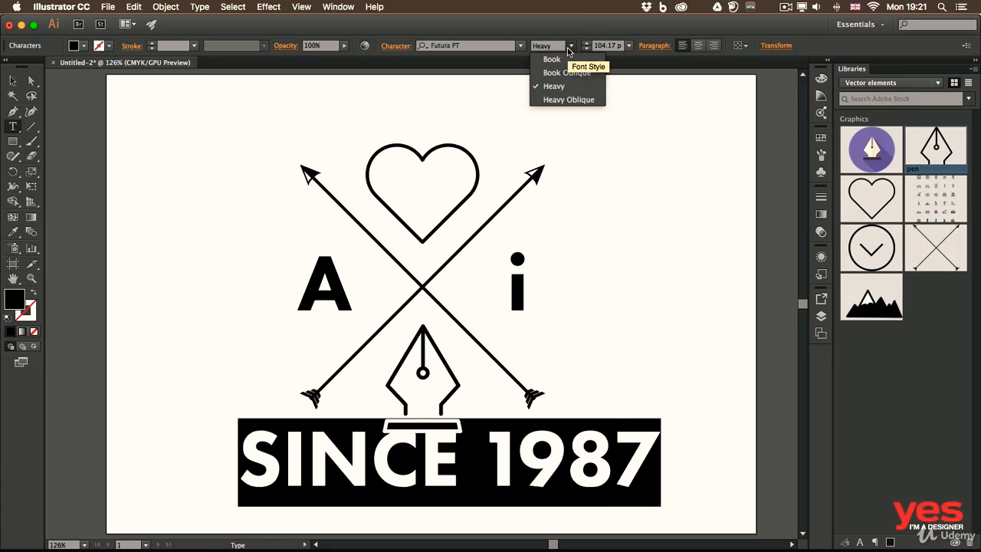
{"action": "left_click", "coordinate": [567, 59]}
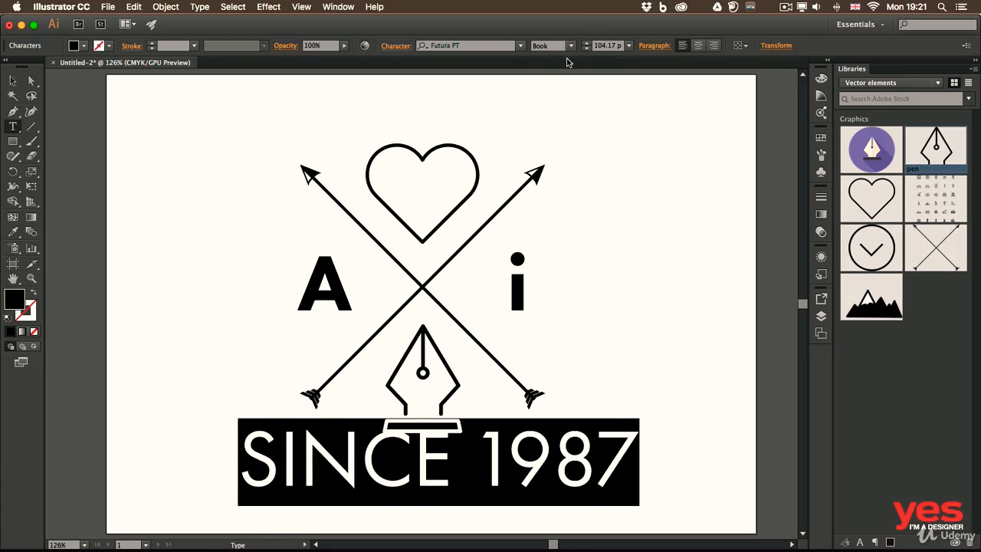
{"action": "left_click", "coordinate": [577, 441]}
{"action": "key", "text": "Escape"}
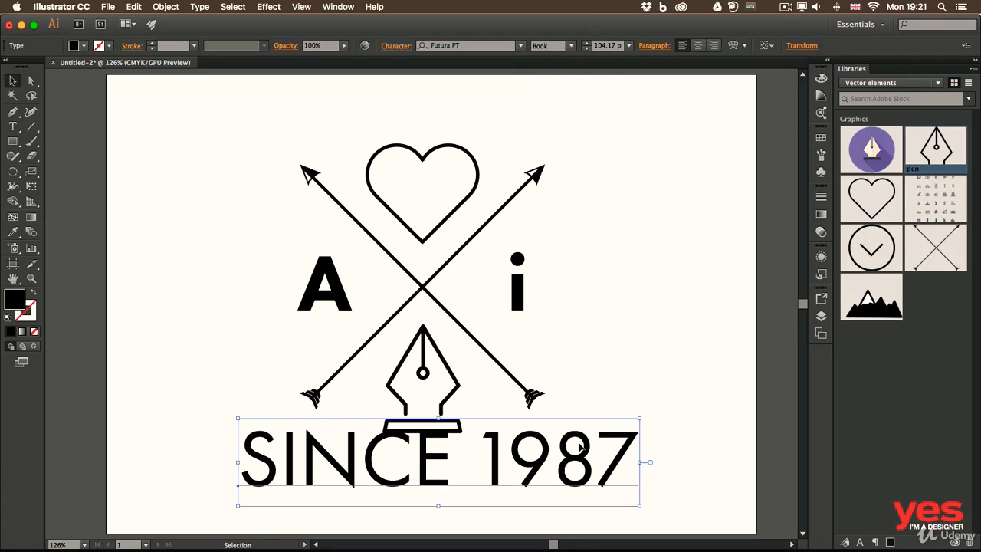
Scale the "SINCE 1987" text down to about 37 pt and position it slightly below the base of the pen graphic.
{"action": "left_click_drag", "start_coordinate": [641, 418], "coordinate": [442, 454]}
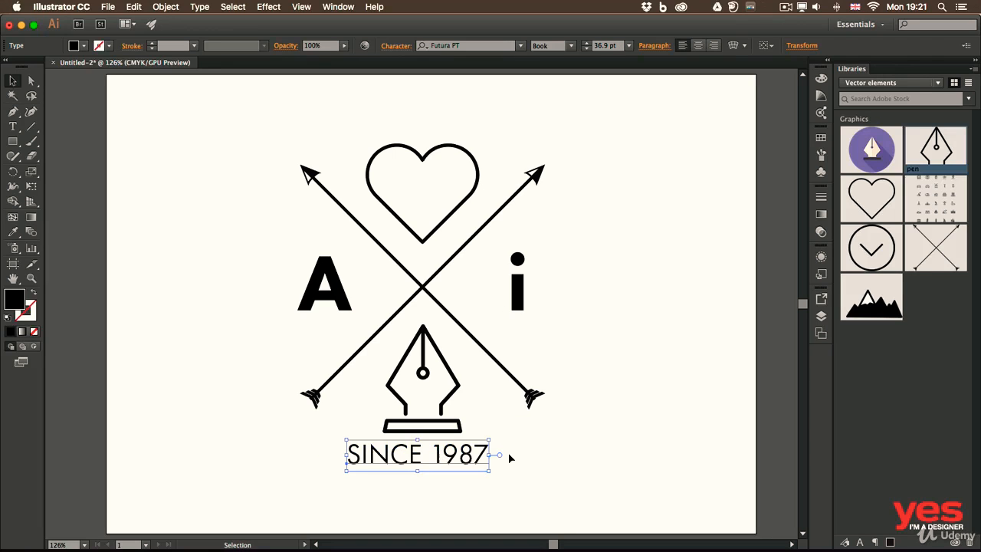
{"action": "left_click", "coordinate": [566, 452]}
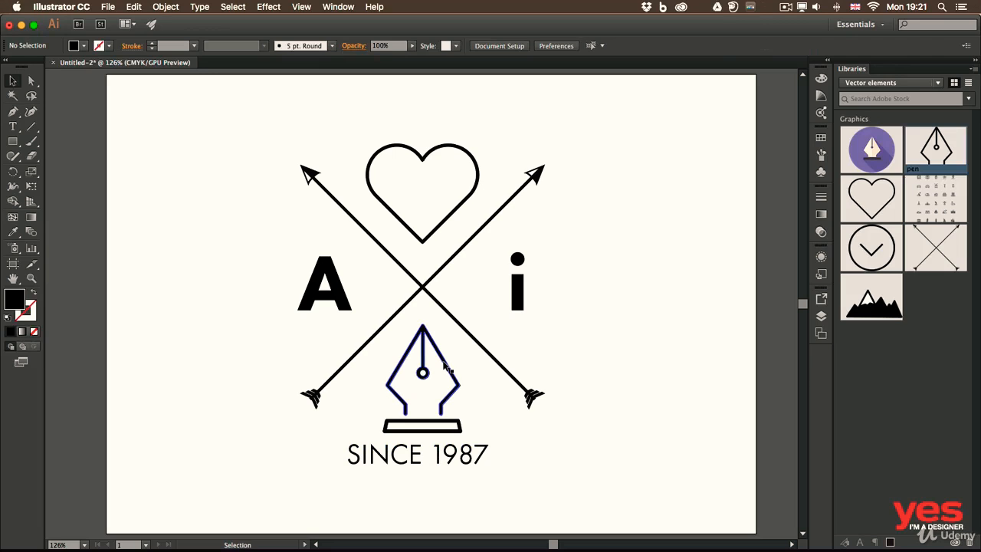
{"action": "left_click_drag", "start_coordinate": [442, 458], "coordinate": [443, 464]}
{"action": "left_click", "coordinate": [572, 453]}
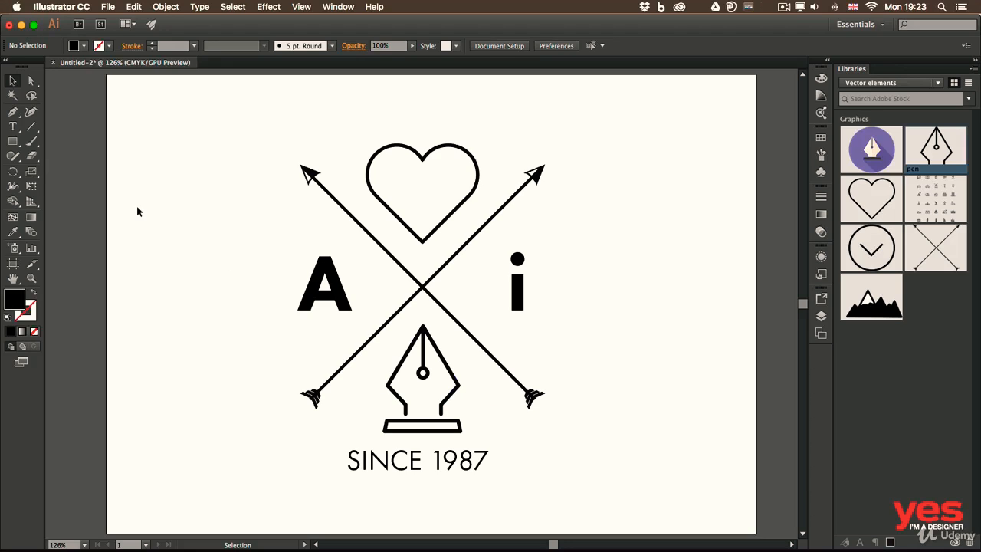
Save the document as "ai logo.ai" in Adobe Illustrator (ai) format in the Illustrator folder, replacing the existing file.
{"action": "left_click", "coordinate": [108, 6]}
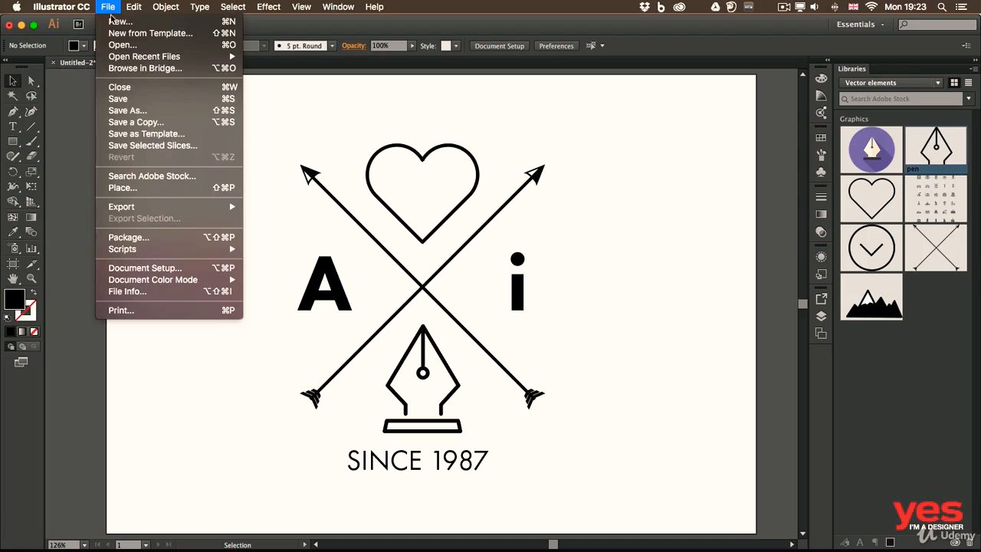
{"action": "left_click", "coordinate": [135, 96]}
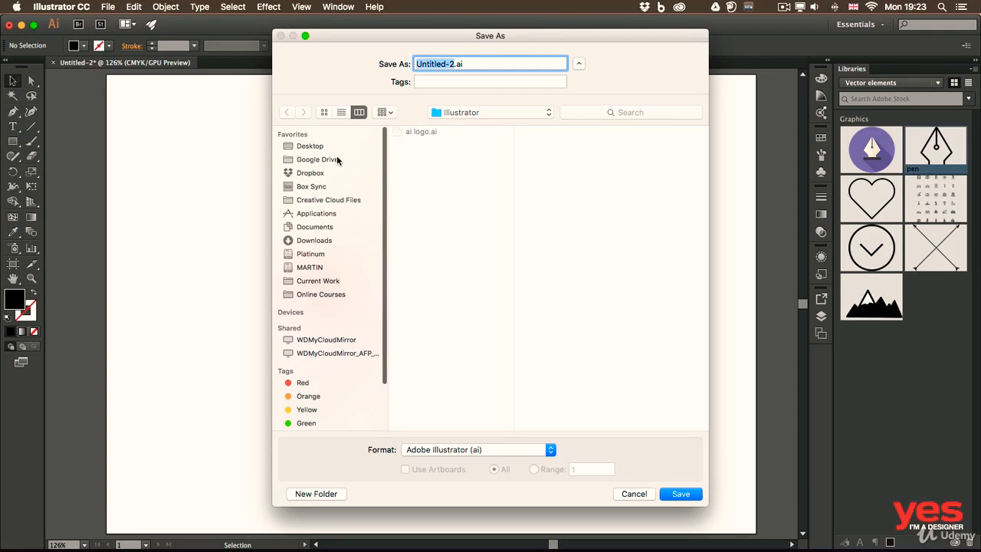
{"action": "left_click", "coordinate": [409, 133]}
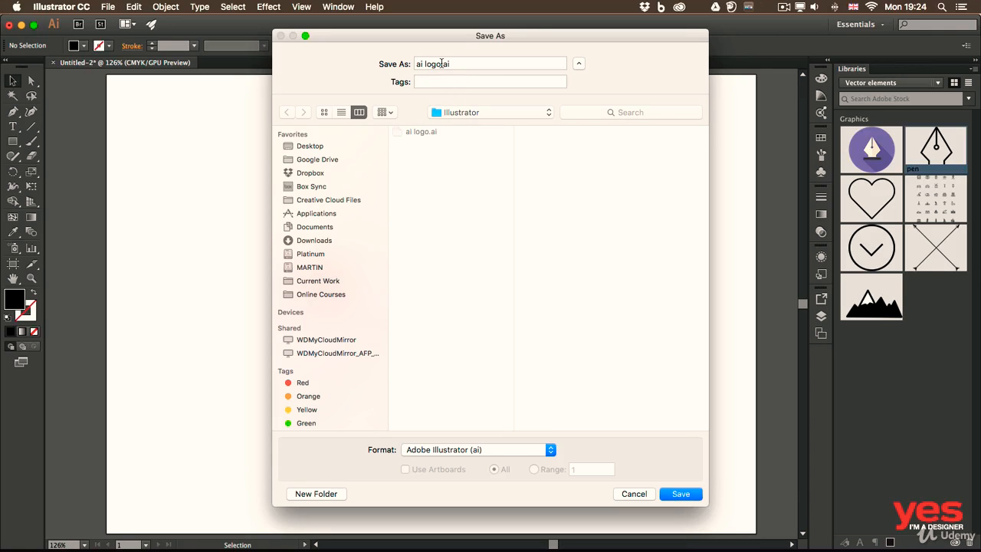
{"action": "left_click", "coordinate": [514, 450]}
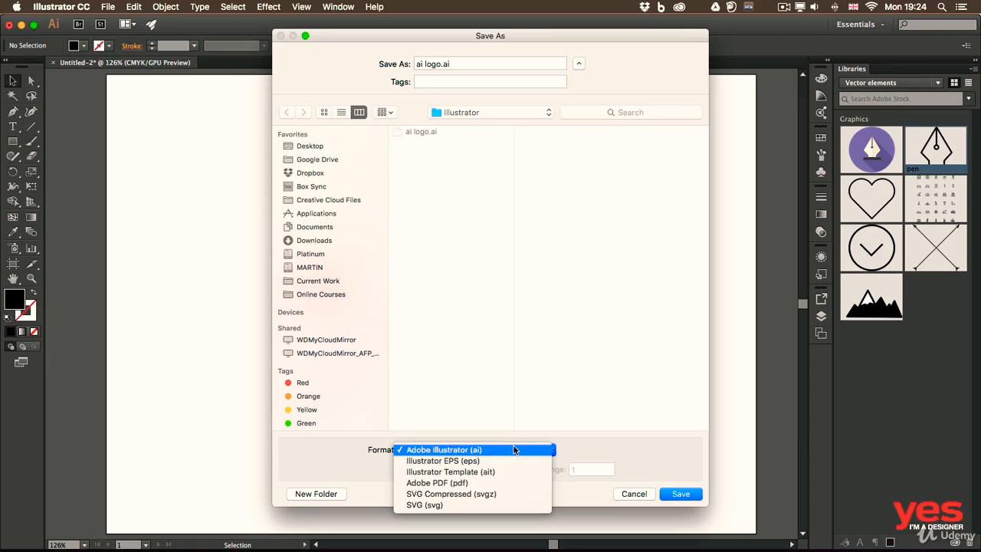
{"action": "left_click", "coordinate": [514, 449]}
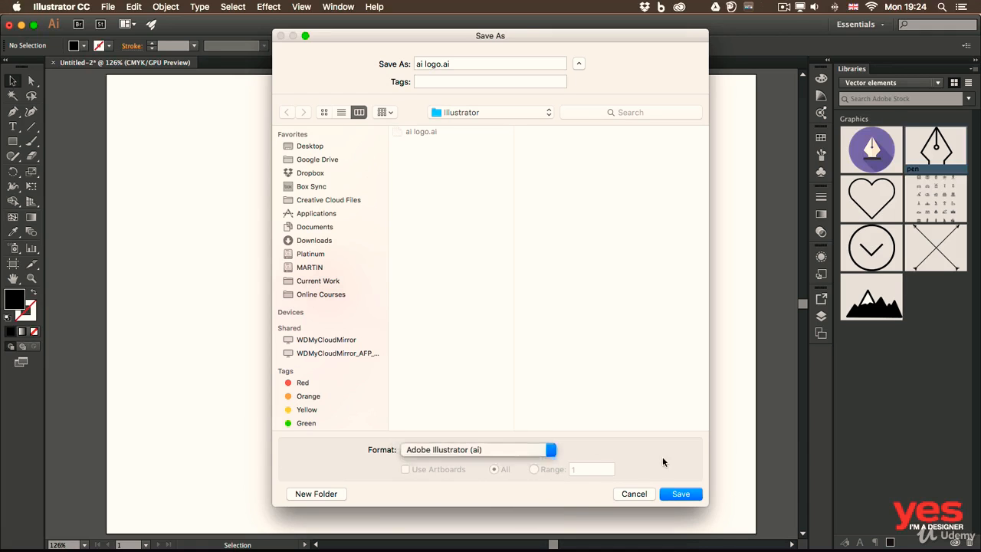
{"action": "left_click", "coordinate": [683, 494]}
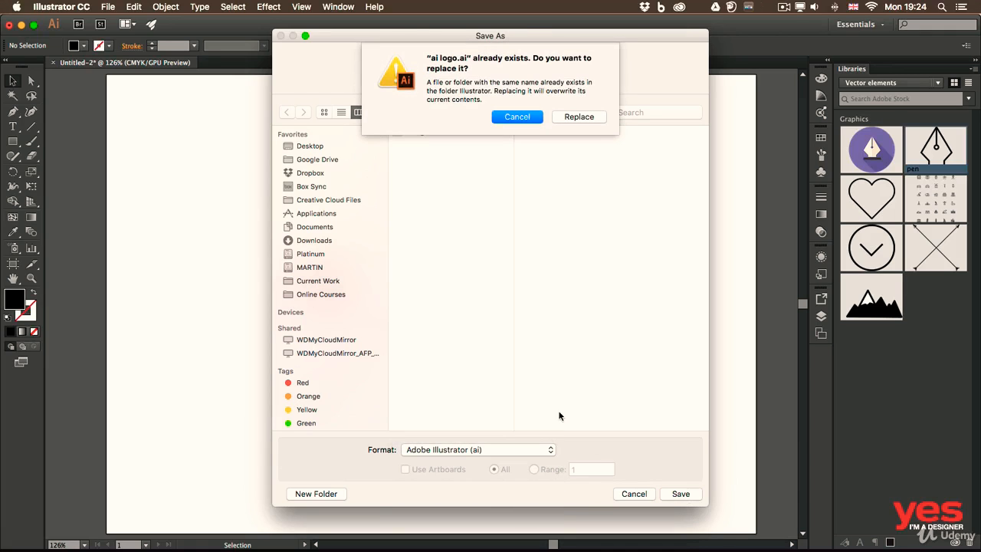
{"action": "left_click", "coordinate": [580, 116]}
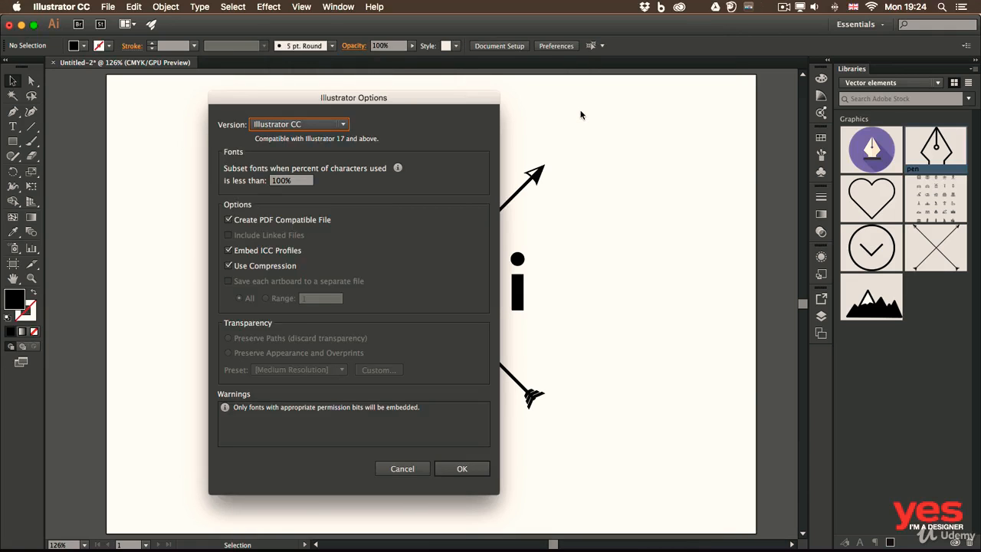
Review the legacy versions, keep Illustrator CC as the file version and accept the Illustrator save options.
{"action": "left_click", "coordinate": [316, 127]}
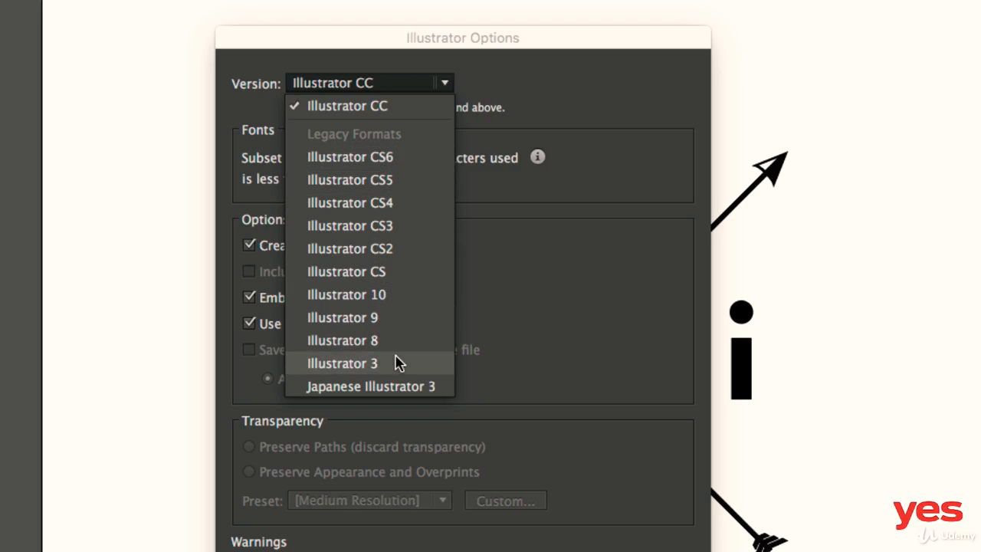
{"action": "left_click", "coordinate": [511, 94]}
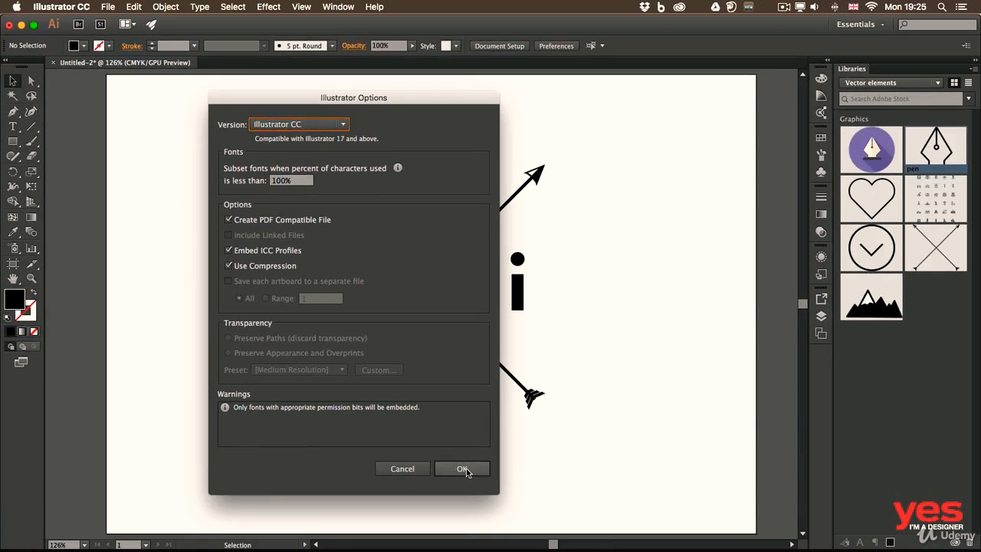
{"action": "left_click", "coordinate": [464, 468]}
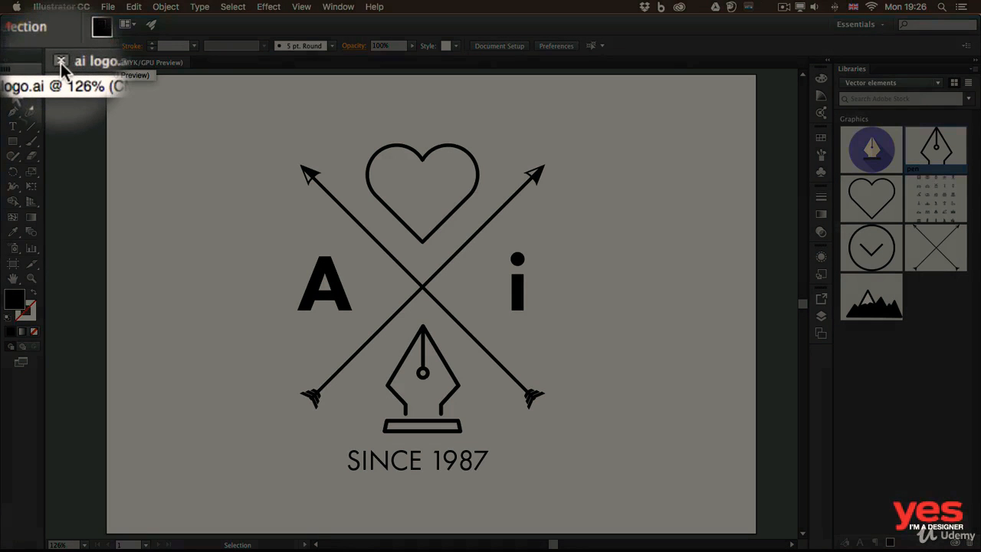
Close the logo document and reopen "ai logo.ai" from the recent files.
{"action": "left_click", "coordinate": [60, 63]}
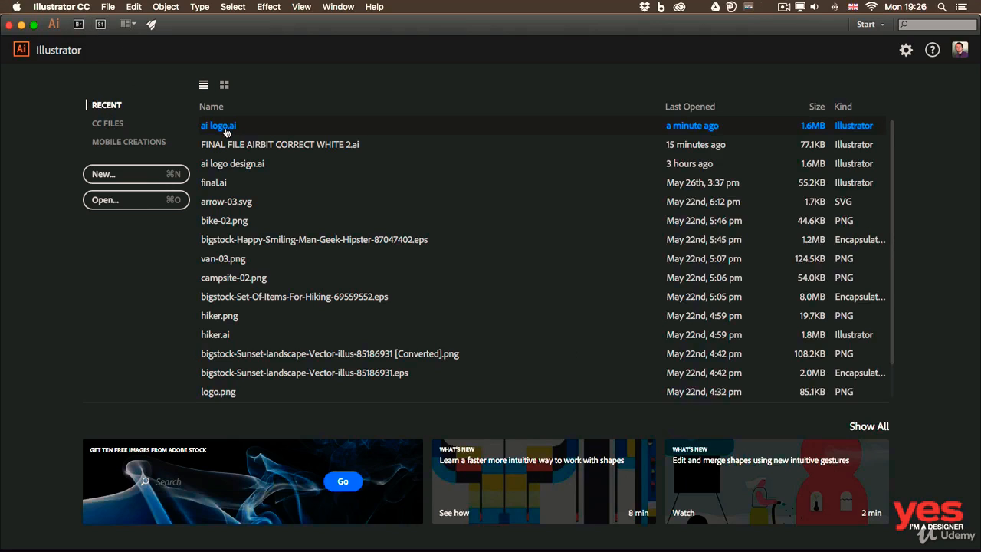
{"action": "left_click", "coordinate": [108, 7]}
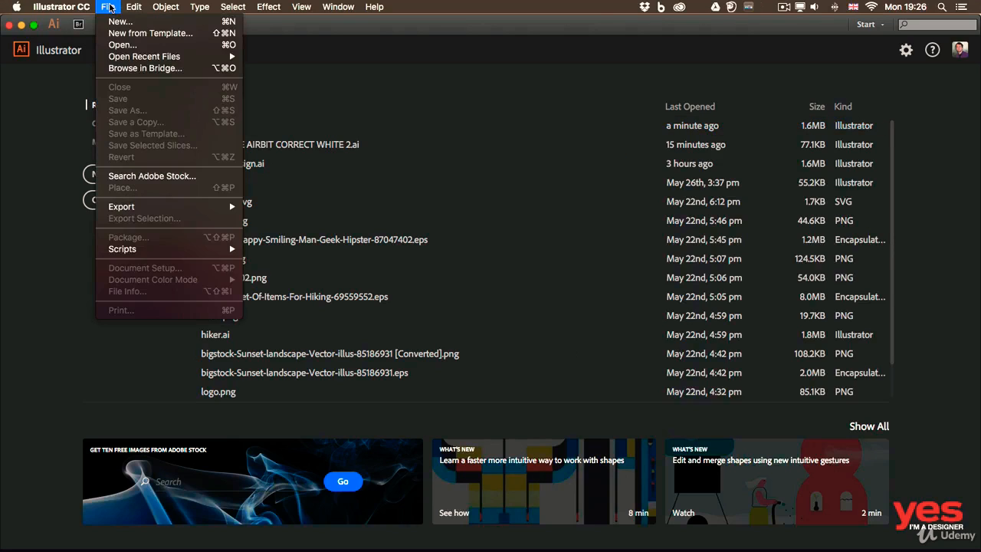
{"action": "mouse_move", "coordinate": [151, 59]}
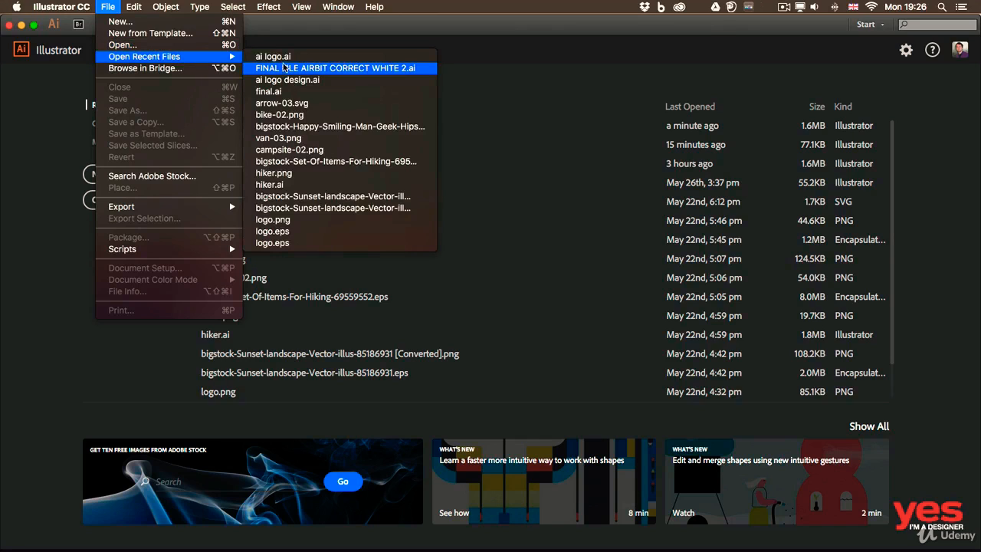
{"action": "left_click", "coordinate": [289, 60]}
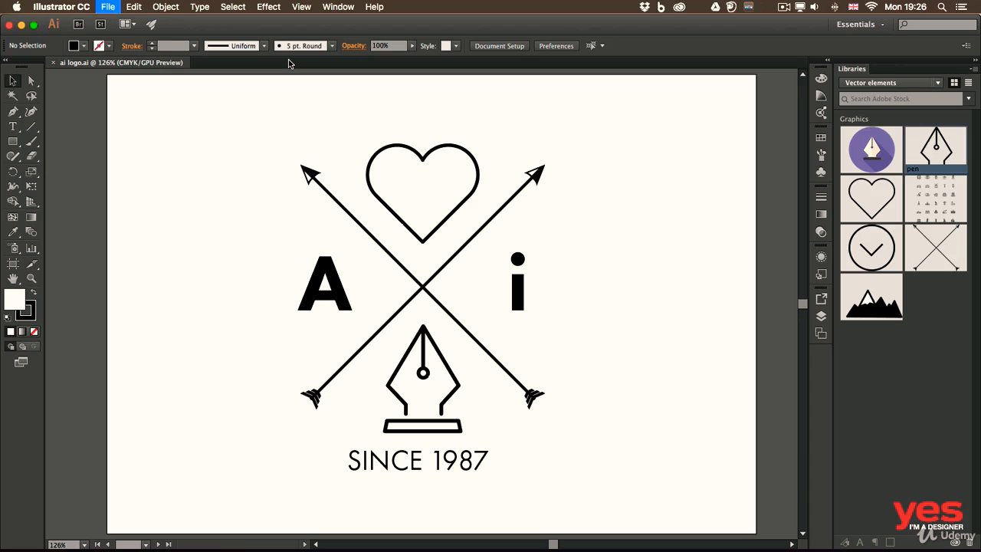